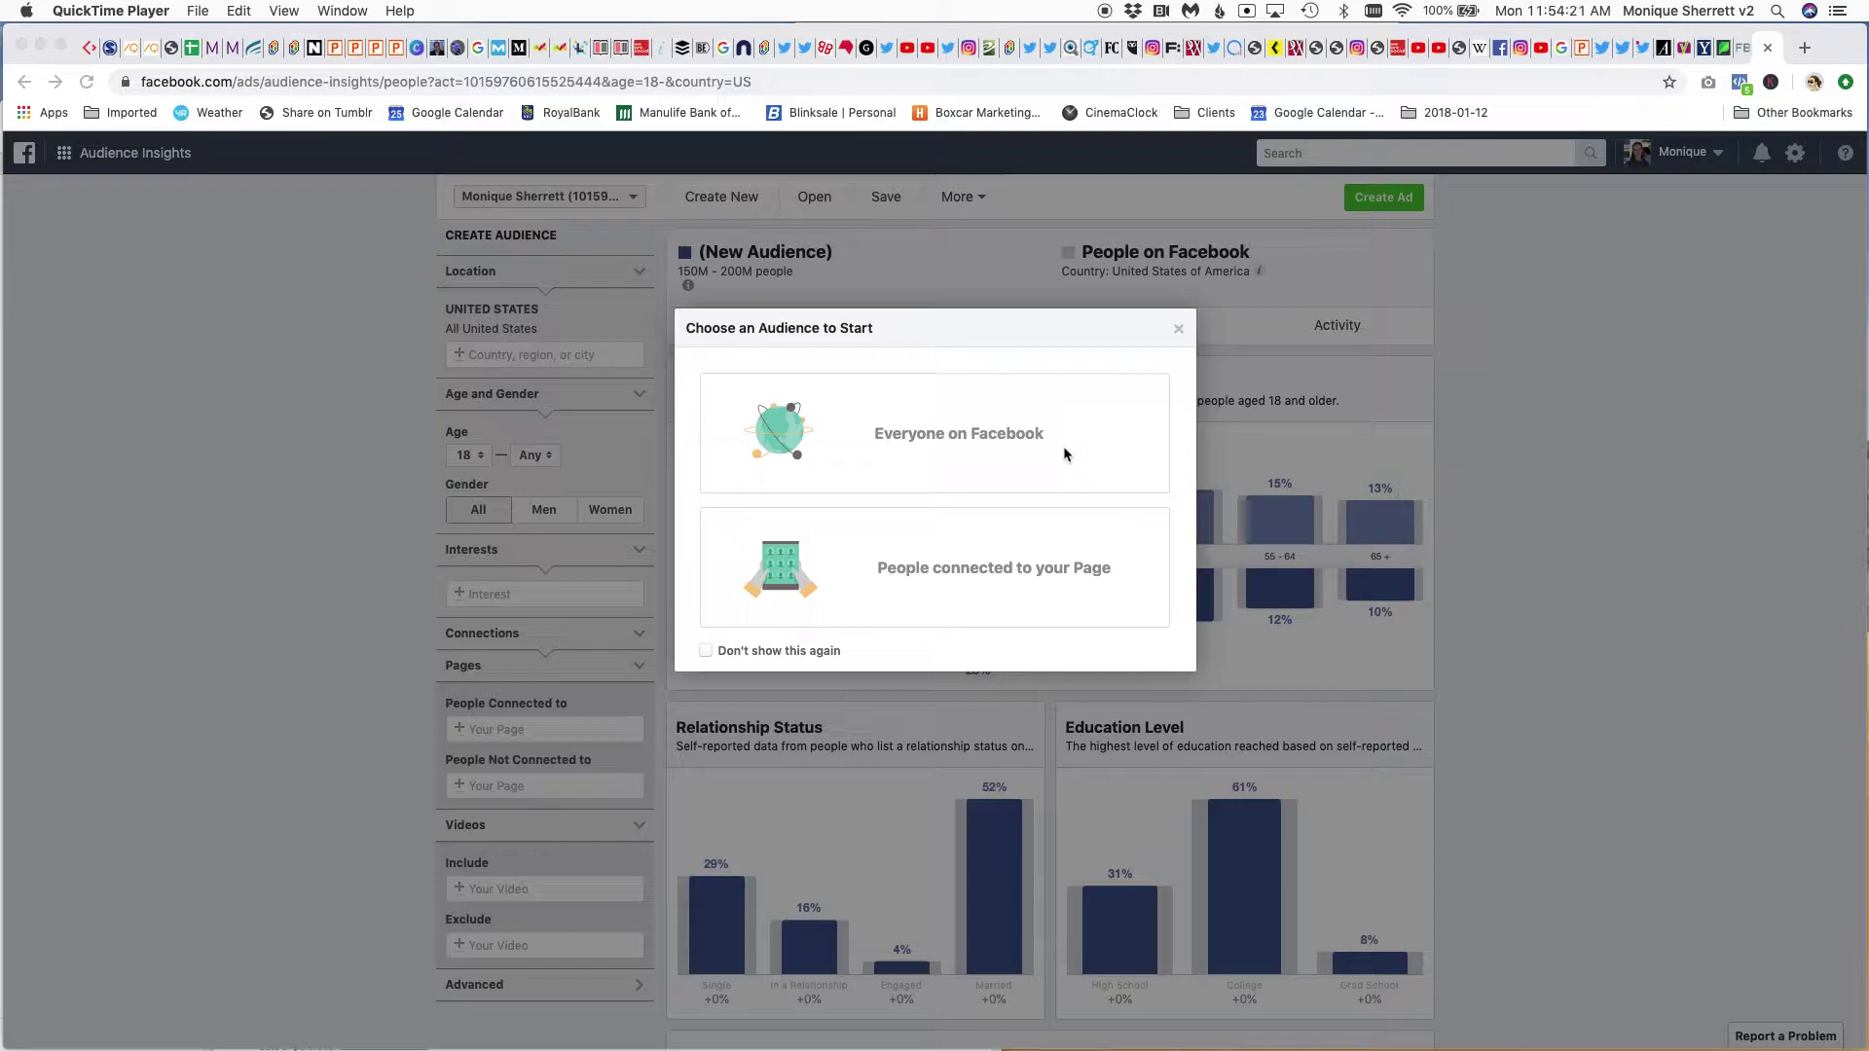
Choose Everyone on Facebook as the starting audience of all United States users aged 18+.
{"action": "left_click", "coordinate": [1063, 445]}
{"action": "left_click", "coordinate": [978, 454]}
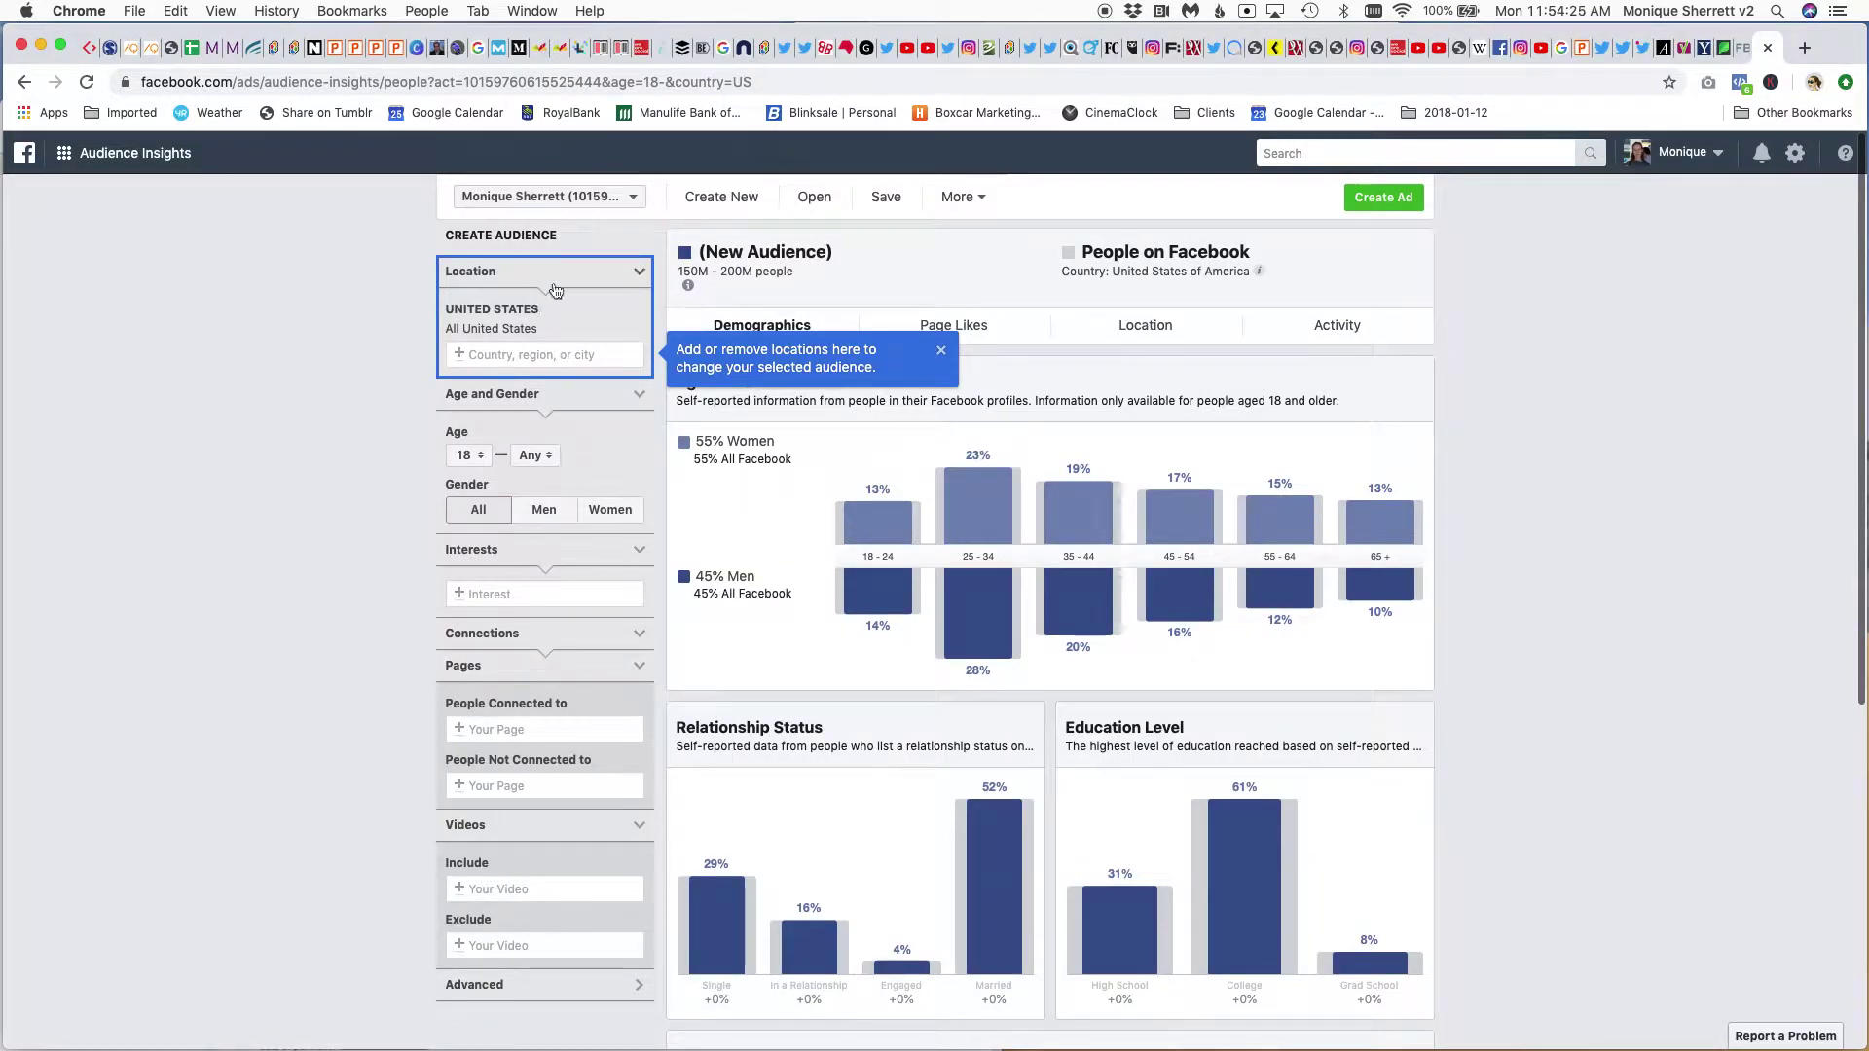
{"action": "mouse_move", "coordinate": [591, 309]}
Dismiss the locations tip and add Canada alongside the United States.
{"action": "left_click", "coordinate": [552, 355]}
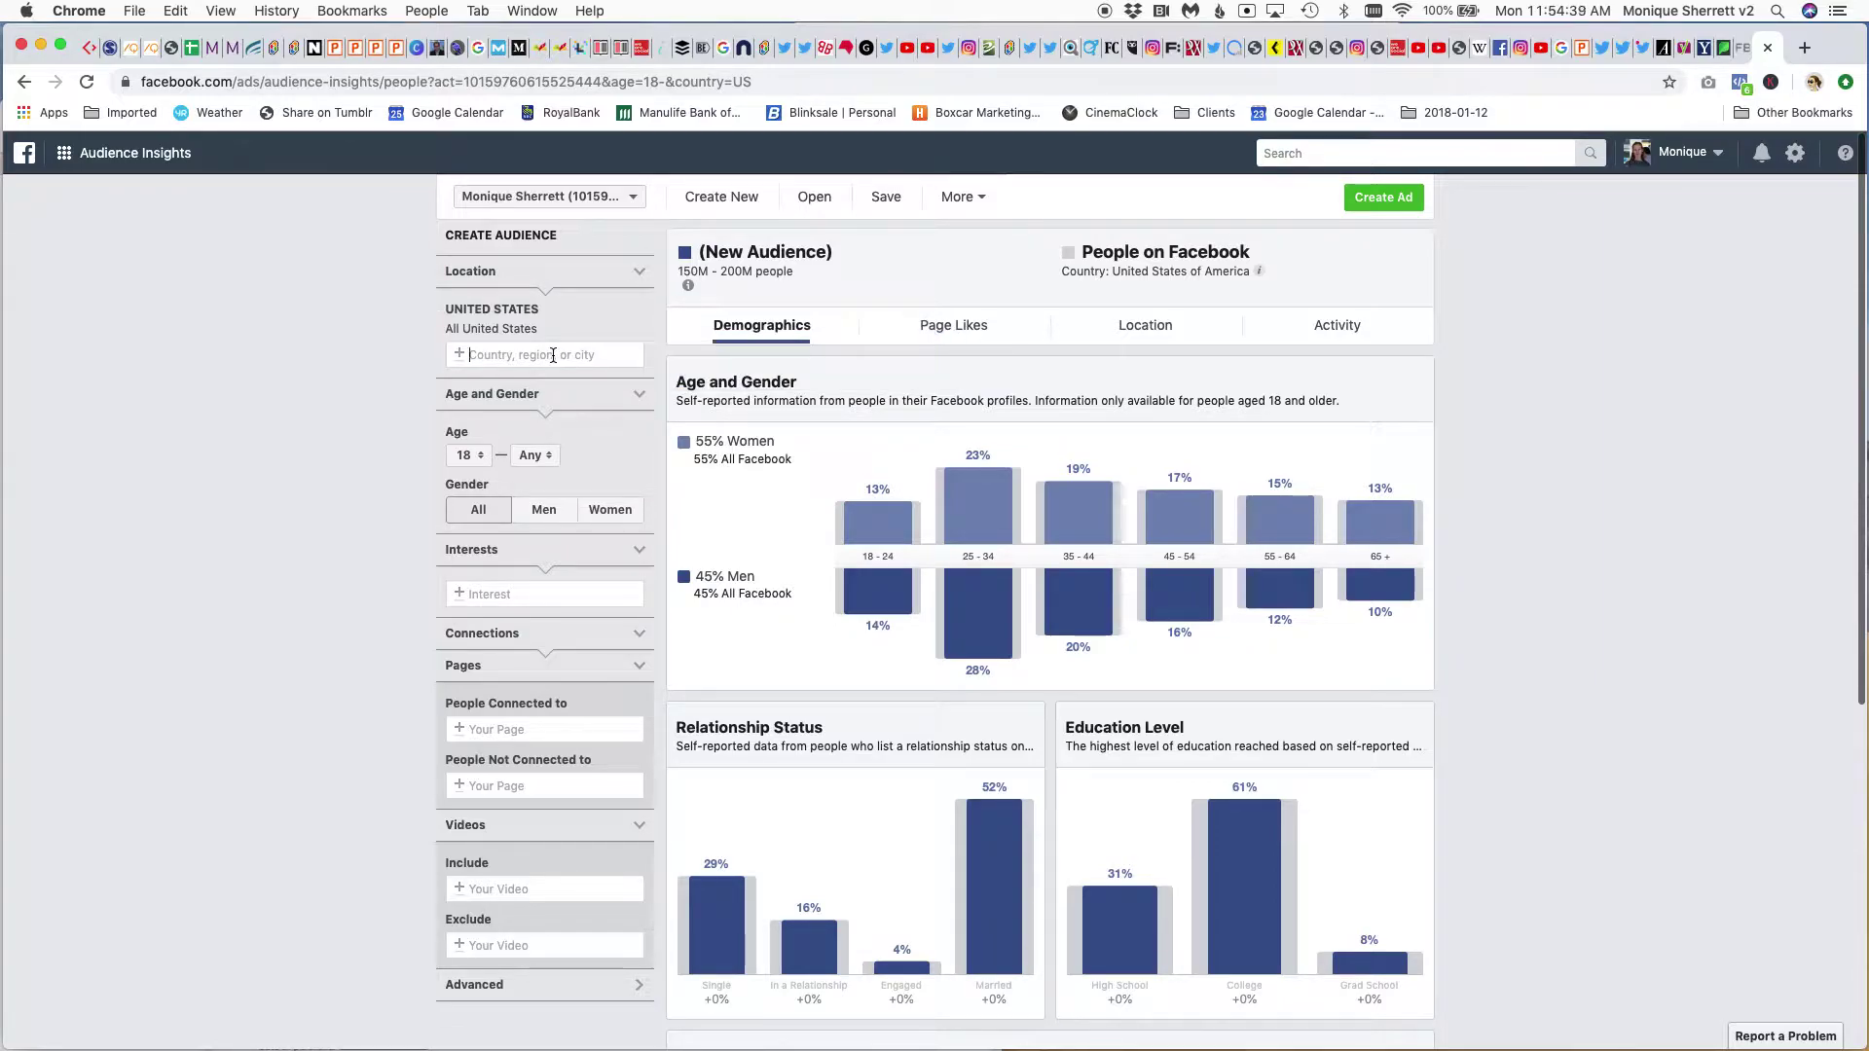
{"action": "type", "text": "canada"}
{"action": "left_click", "coordinate": [487, 373]}
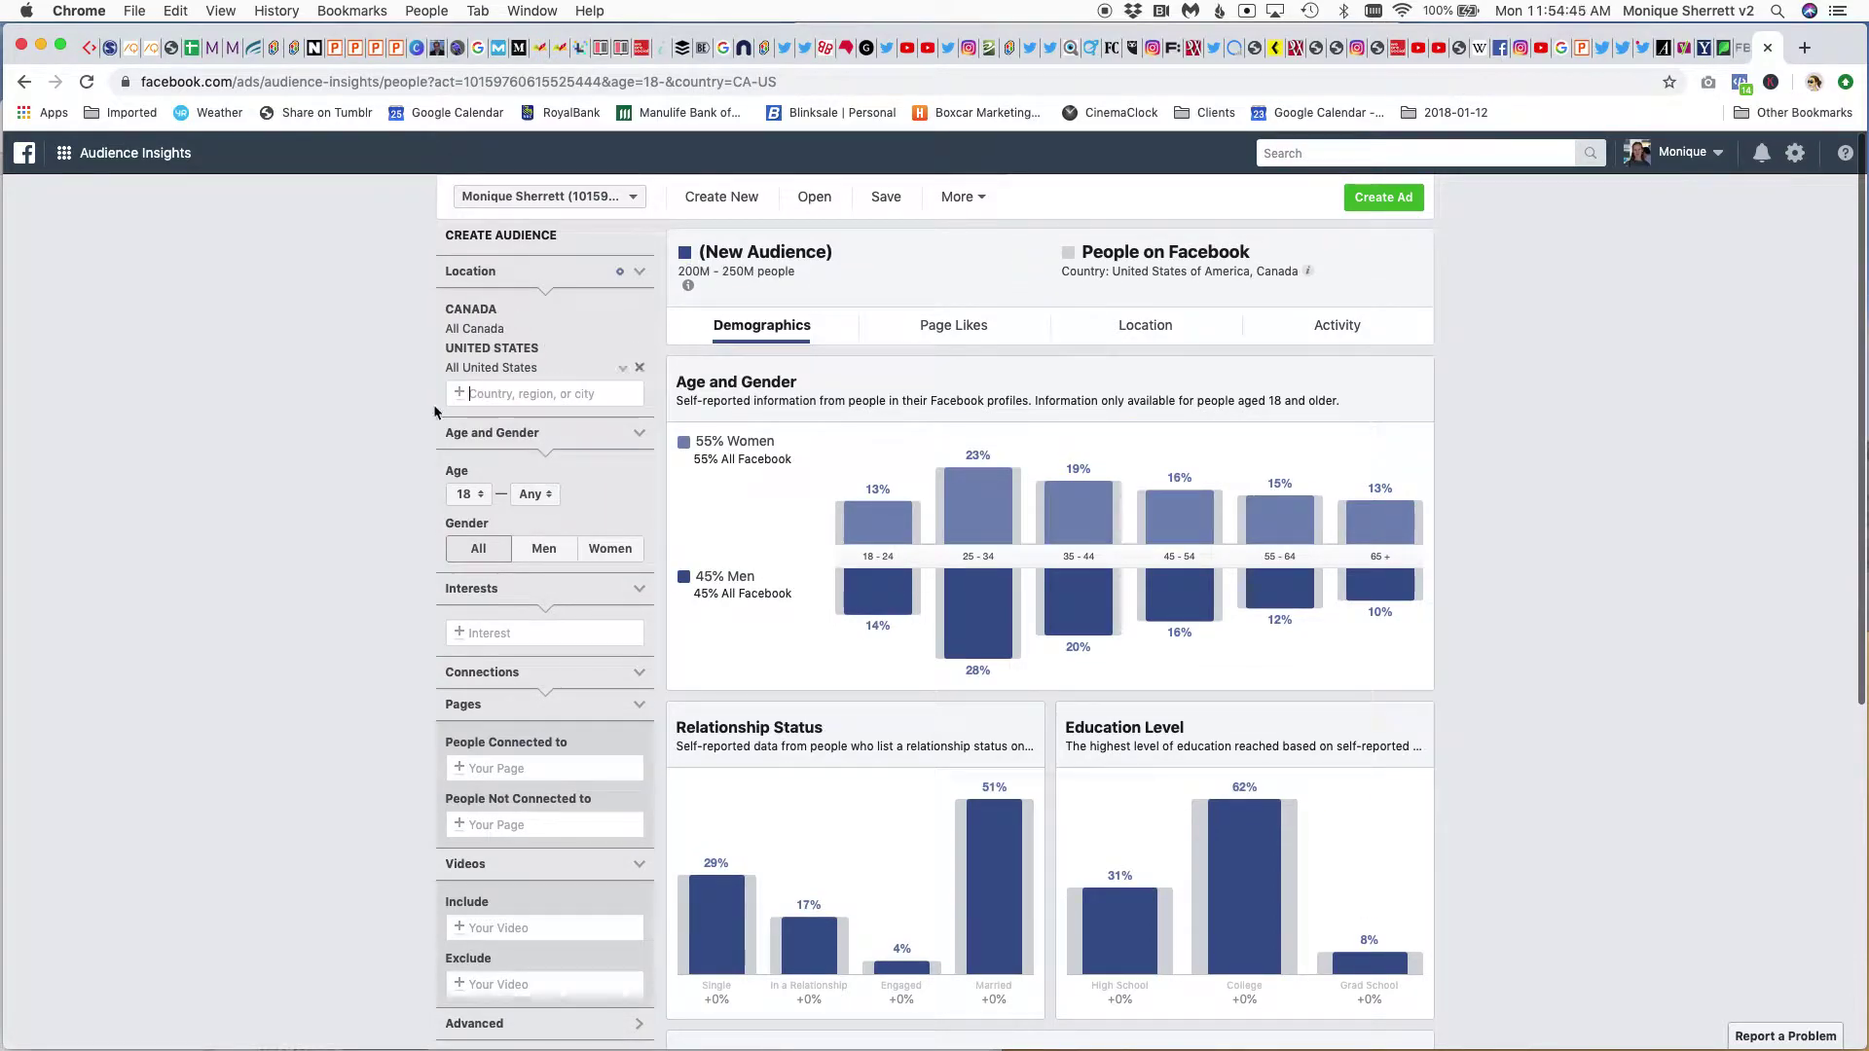
Add Comic book and Manga as interests, giving a 30M–35M audience.
{"action": "left_click", "coordinate": [527, 635]}
{"action": "type", "text": "comic"}
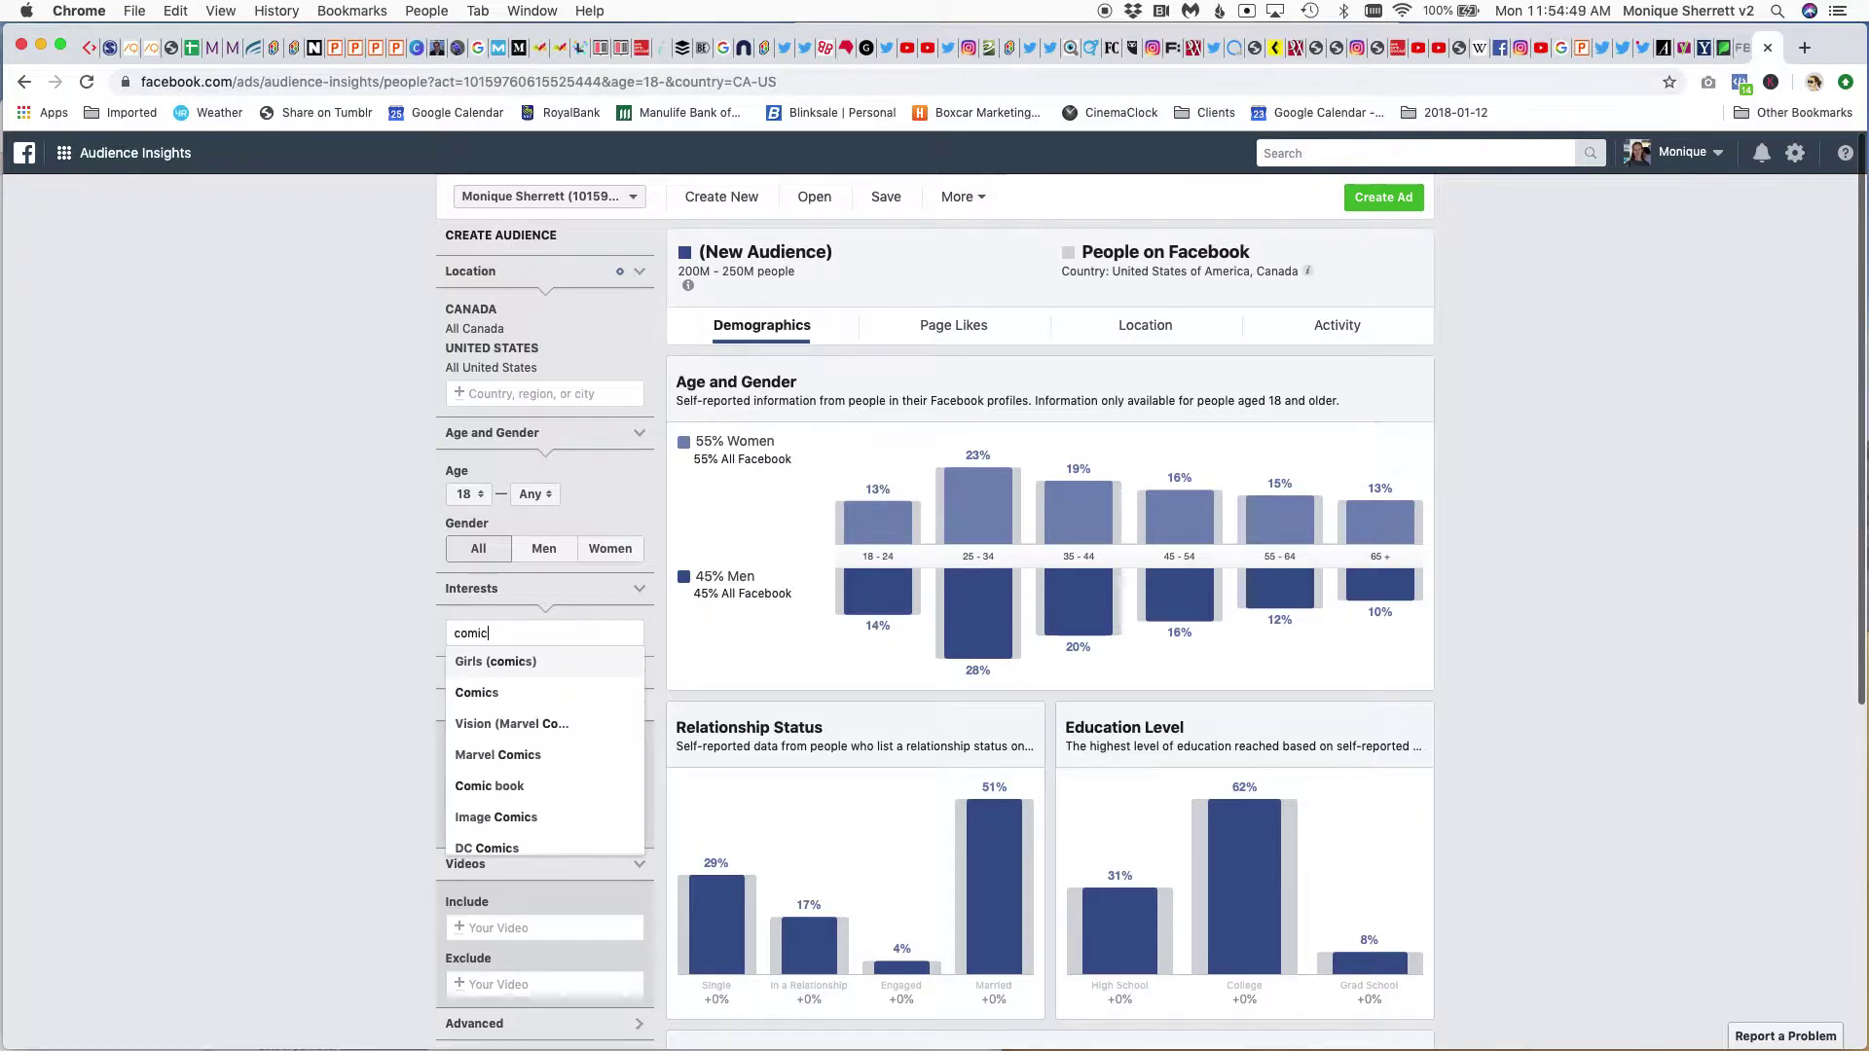
{"action": "left_click", "coordinate": [529, 788]}
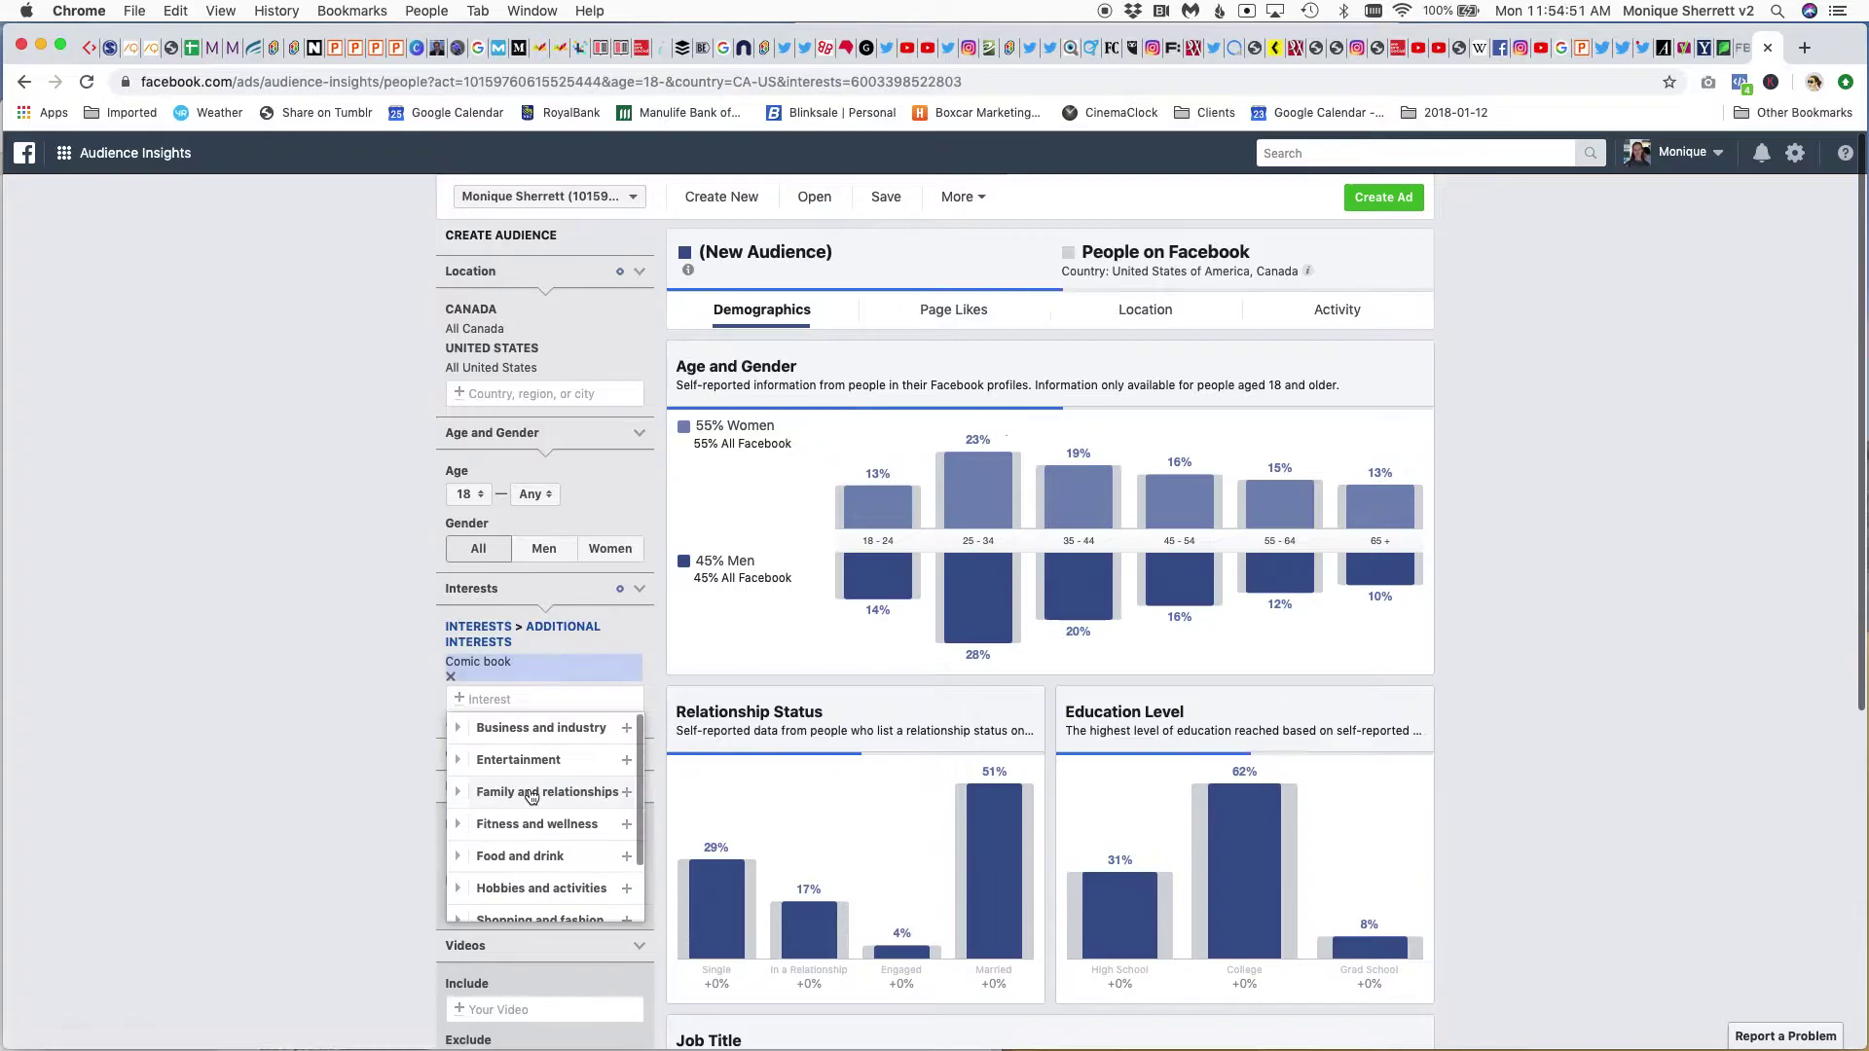
{"action": "type", "text": "manga"}
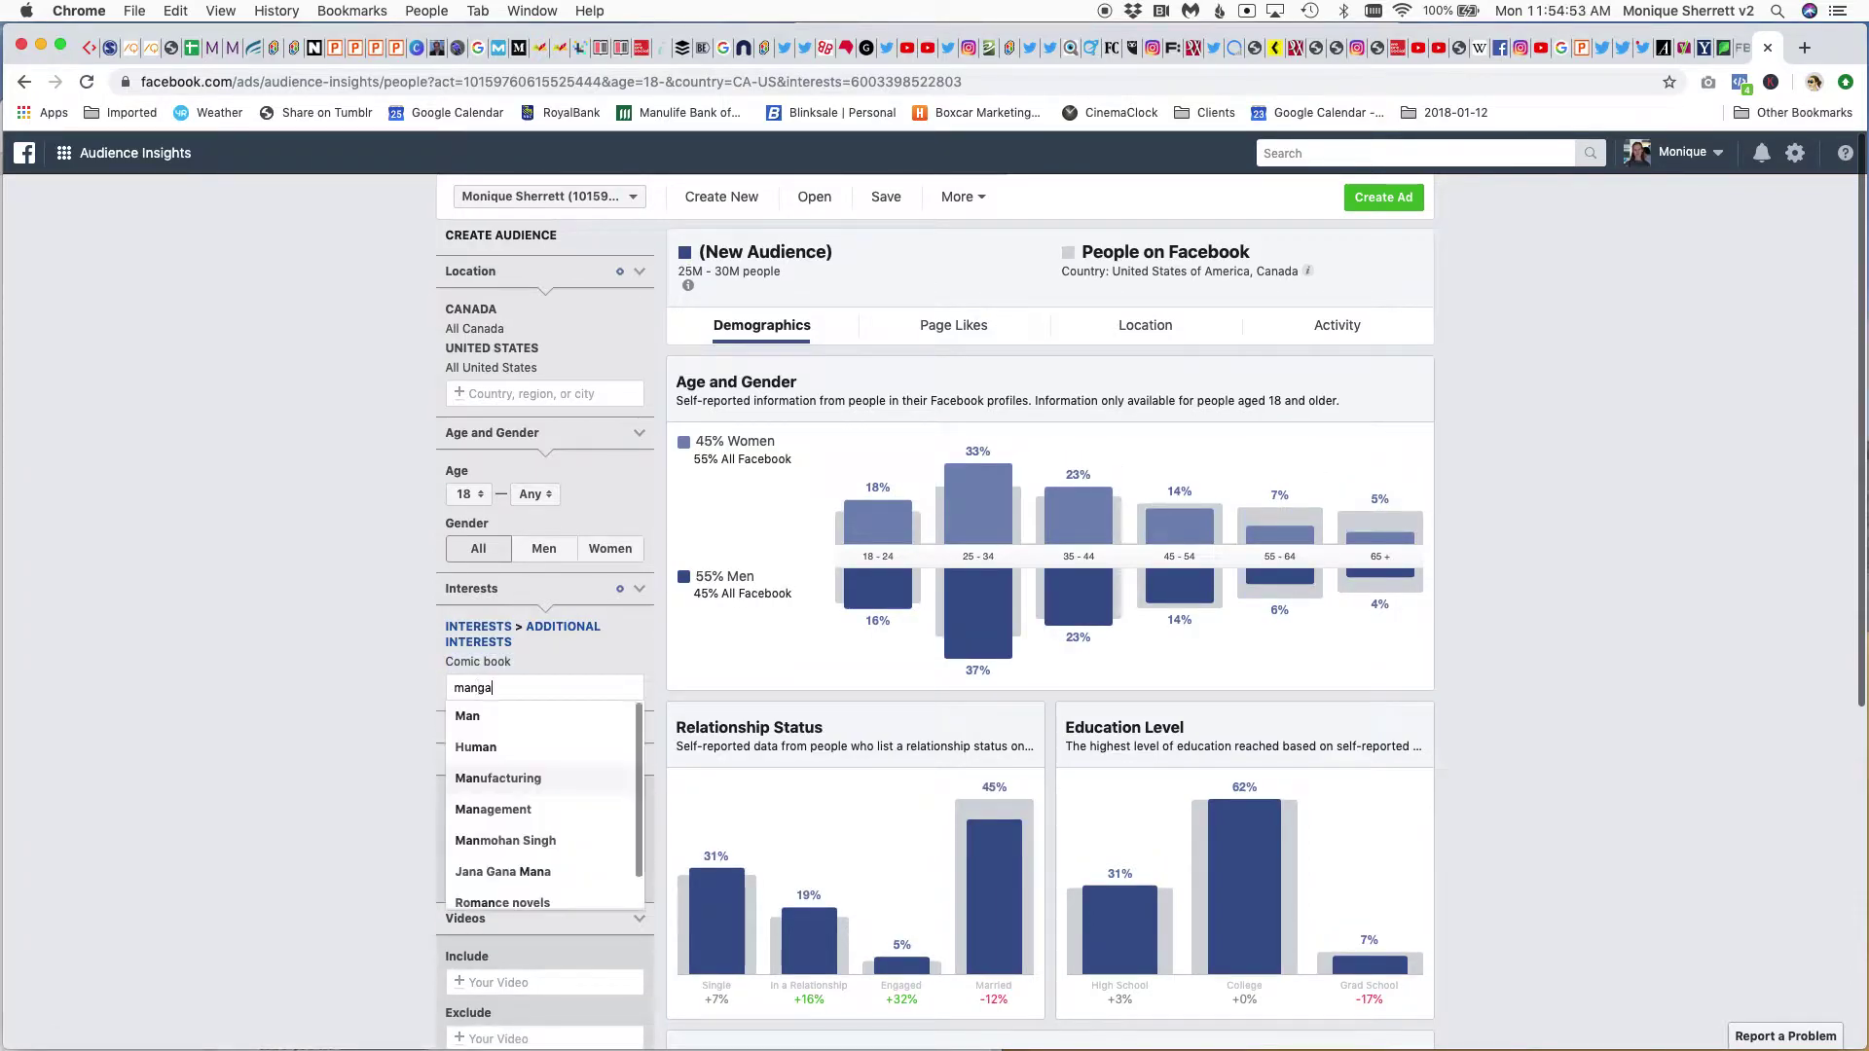
{"action": "left_click", "coordinate": [491, 719]}
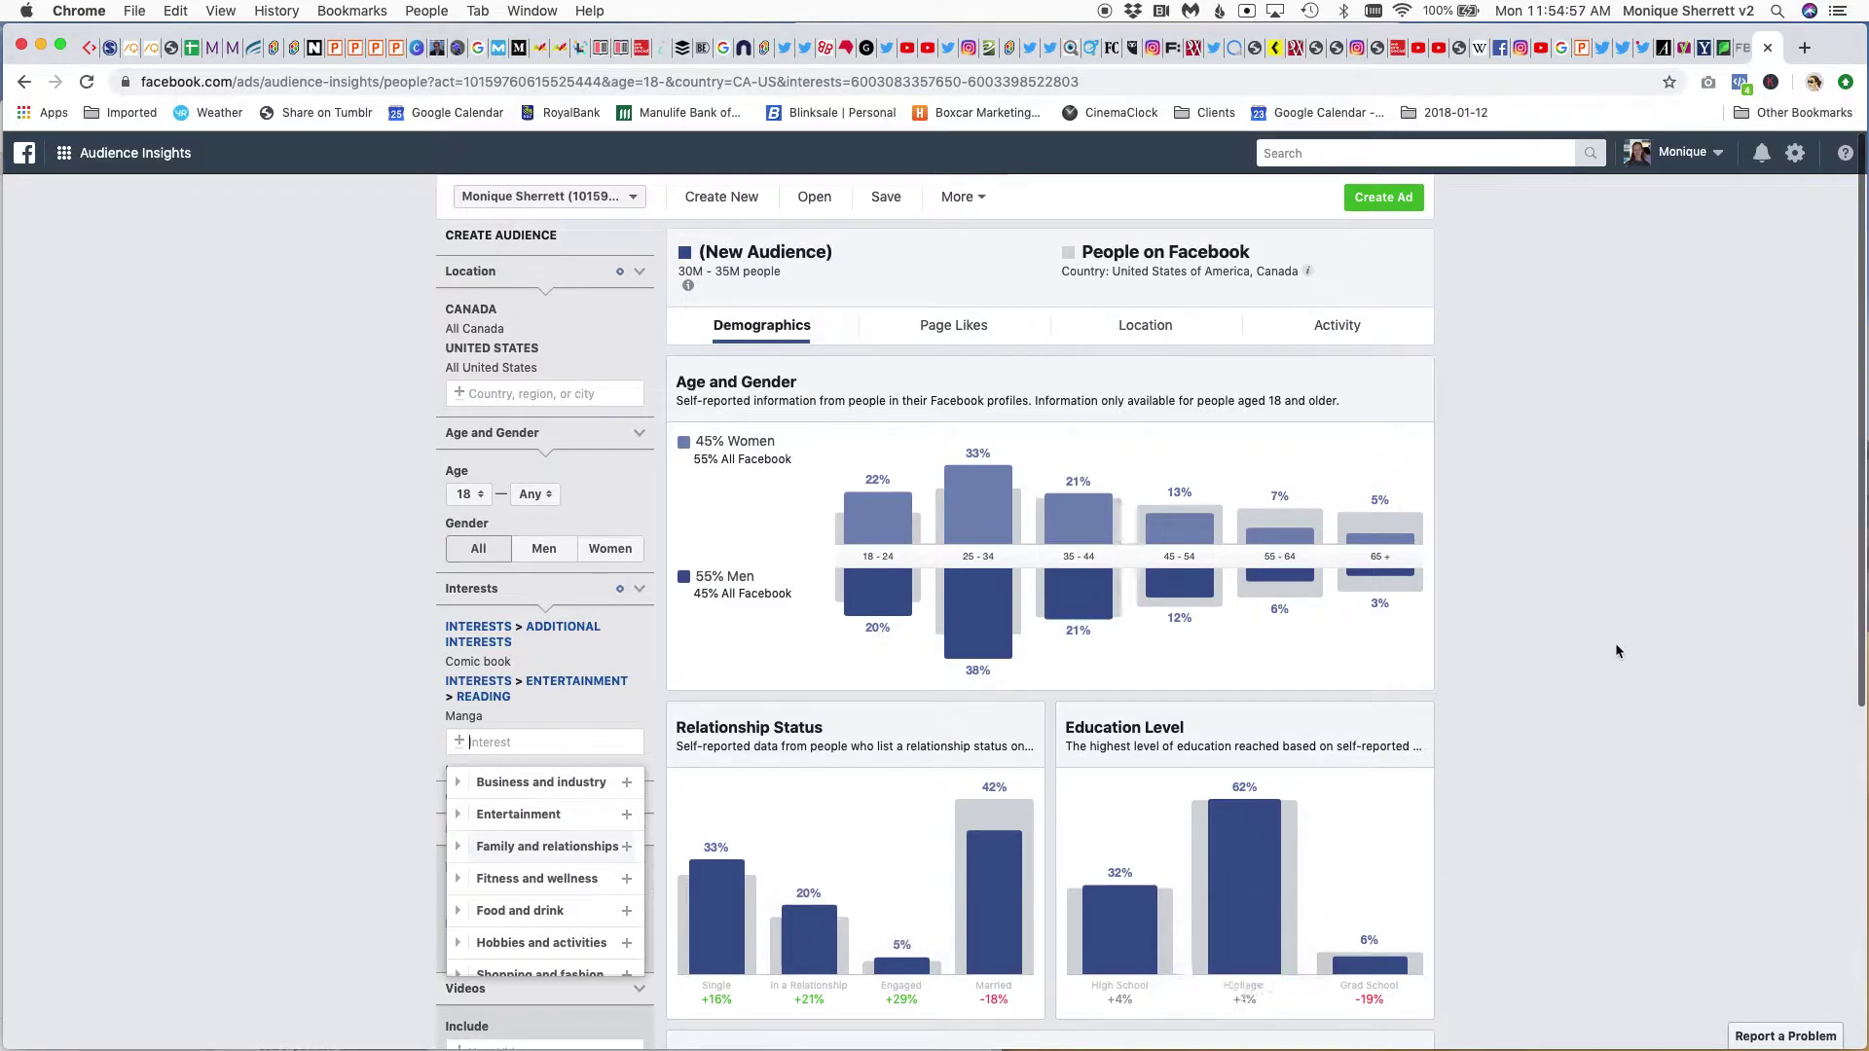
{"action": "left_click", "coordinate": [1616, 649]}
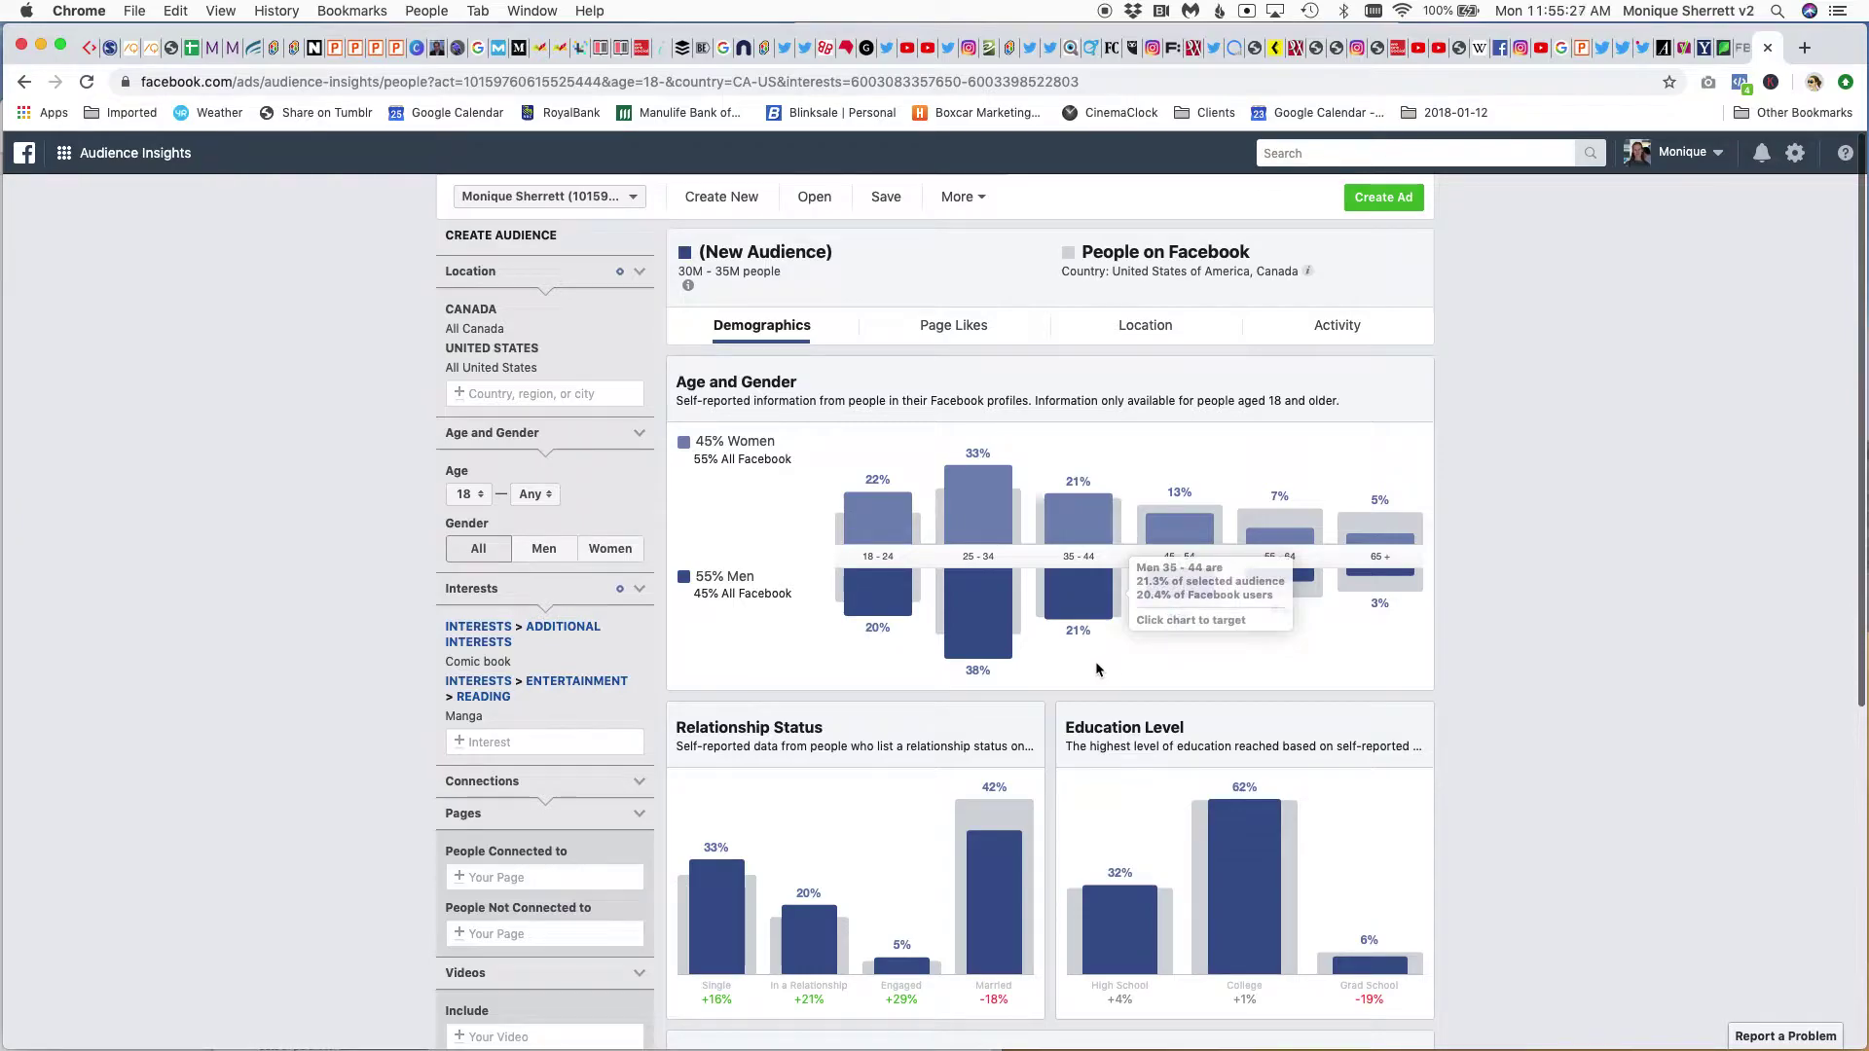
{"action": "scroll", "coordinate": [1096, 669], "scroll_direction": "down", "scroll_amount": 3}
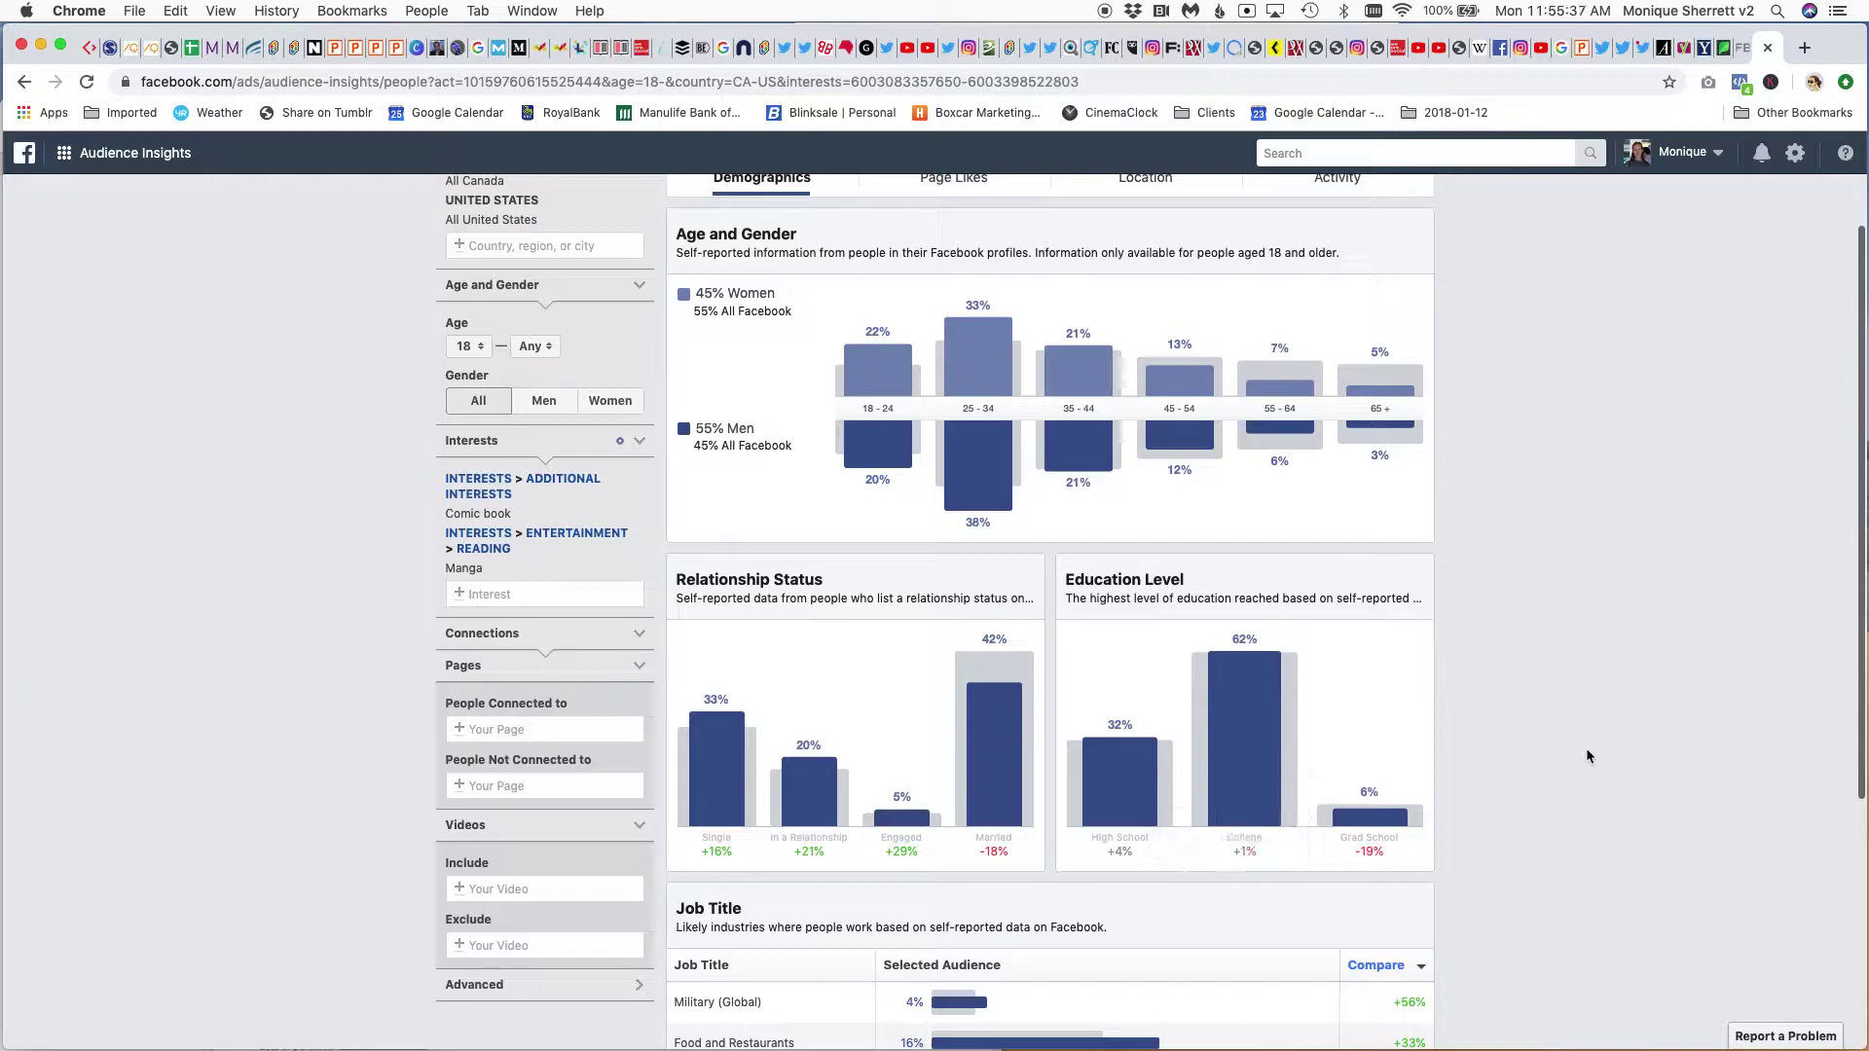
{"action": "scroll", "coordinate": [1587, 755], "scroll_direction": "down", "scroll_amount": 5}
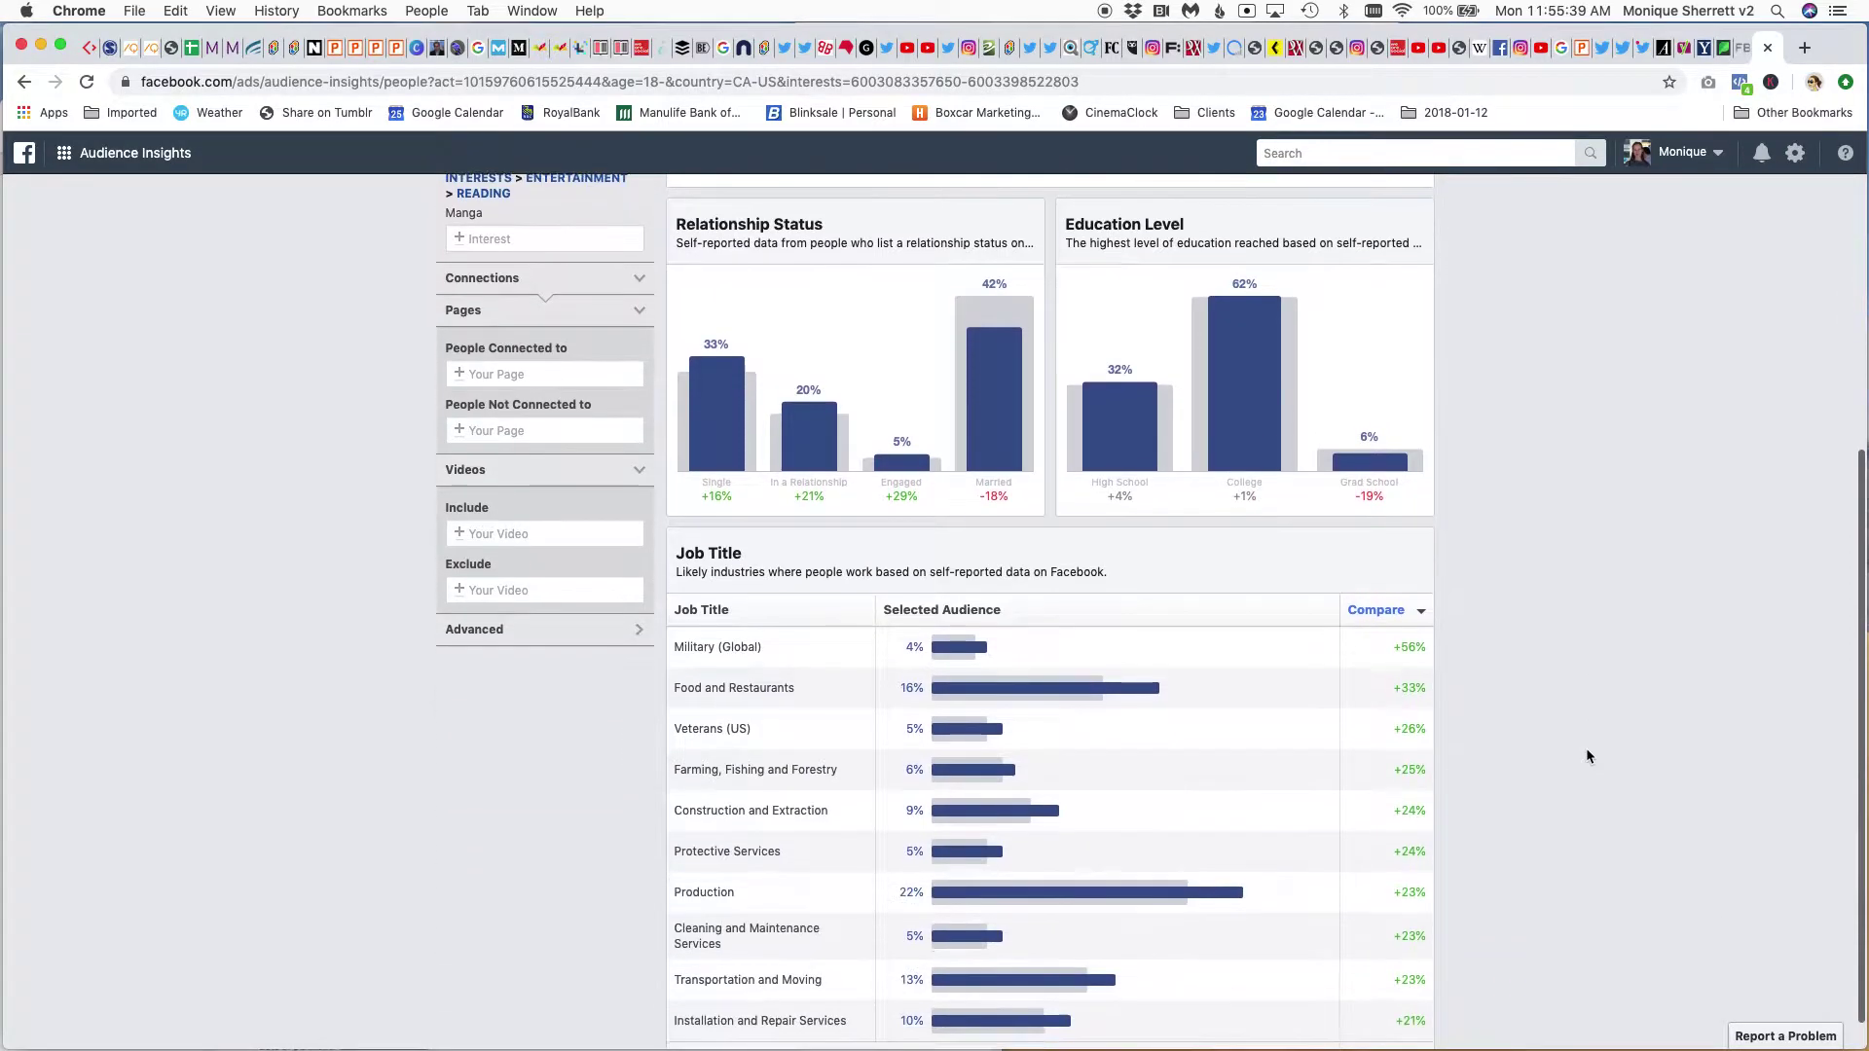
{"action": "scroll", "coordinate": [1587, 756], "scroll_direction": "down", "scroll_amount": 1}
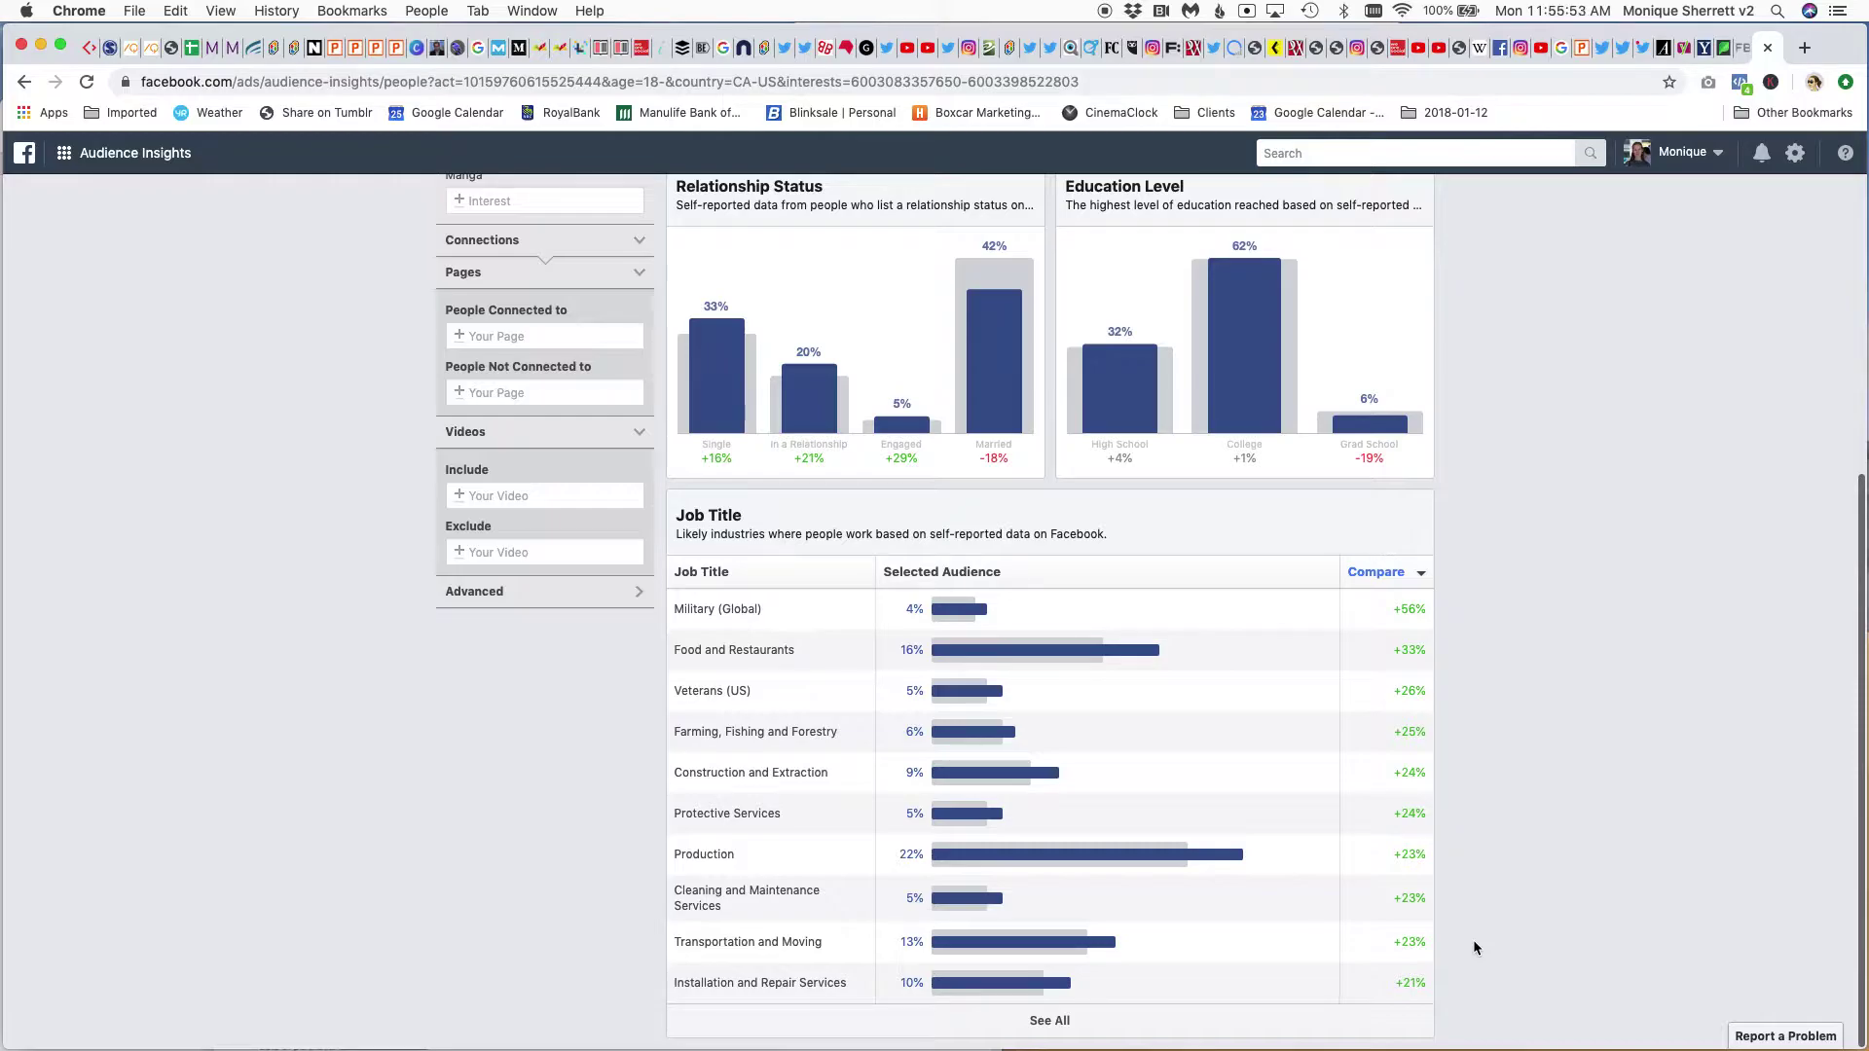
{"action": "scroll", "coordinate": [1474, 948], "scroll_direction": "up", "scroll_amount": 6}
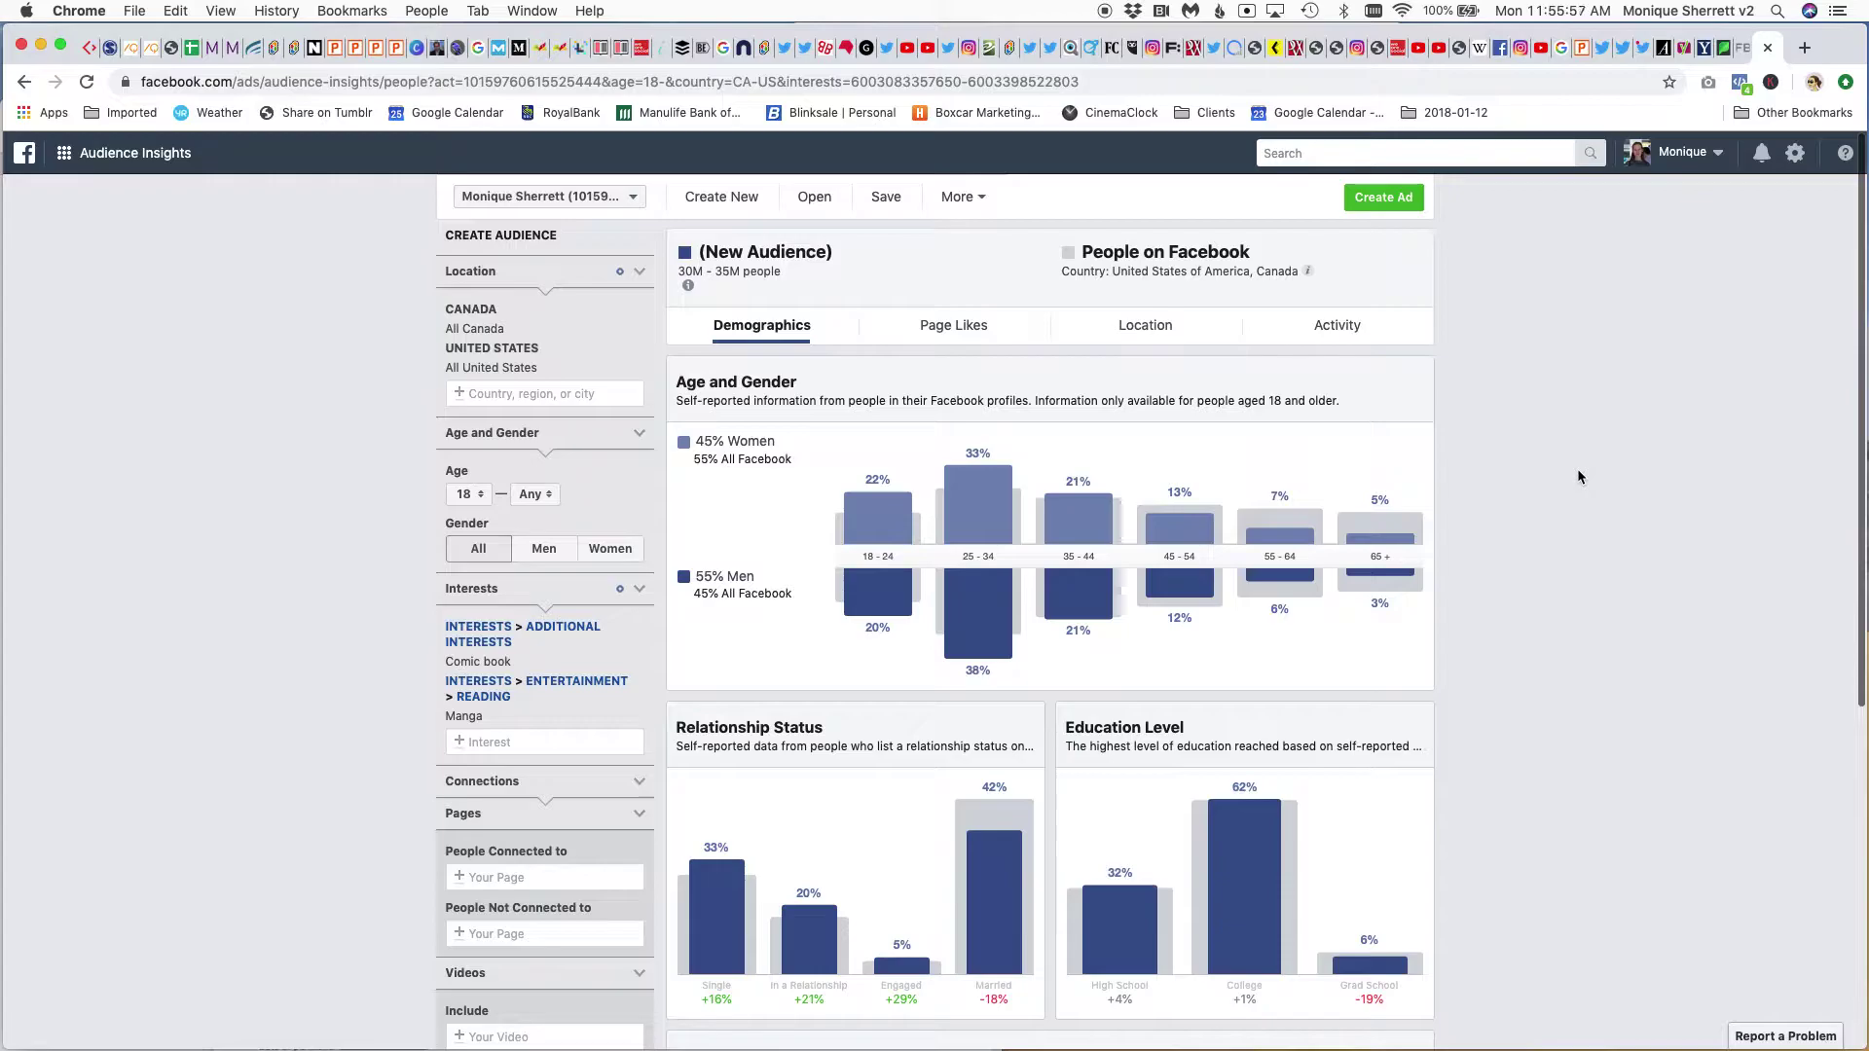
Show Page Likes and restrict gender to Women, leaving 15M–20M people led by Women's Clothing Store pages.
{"action": "left_click", "coordinate": [934, 324]}
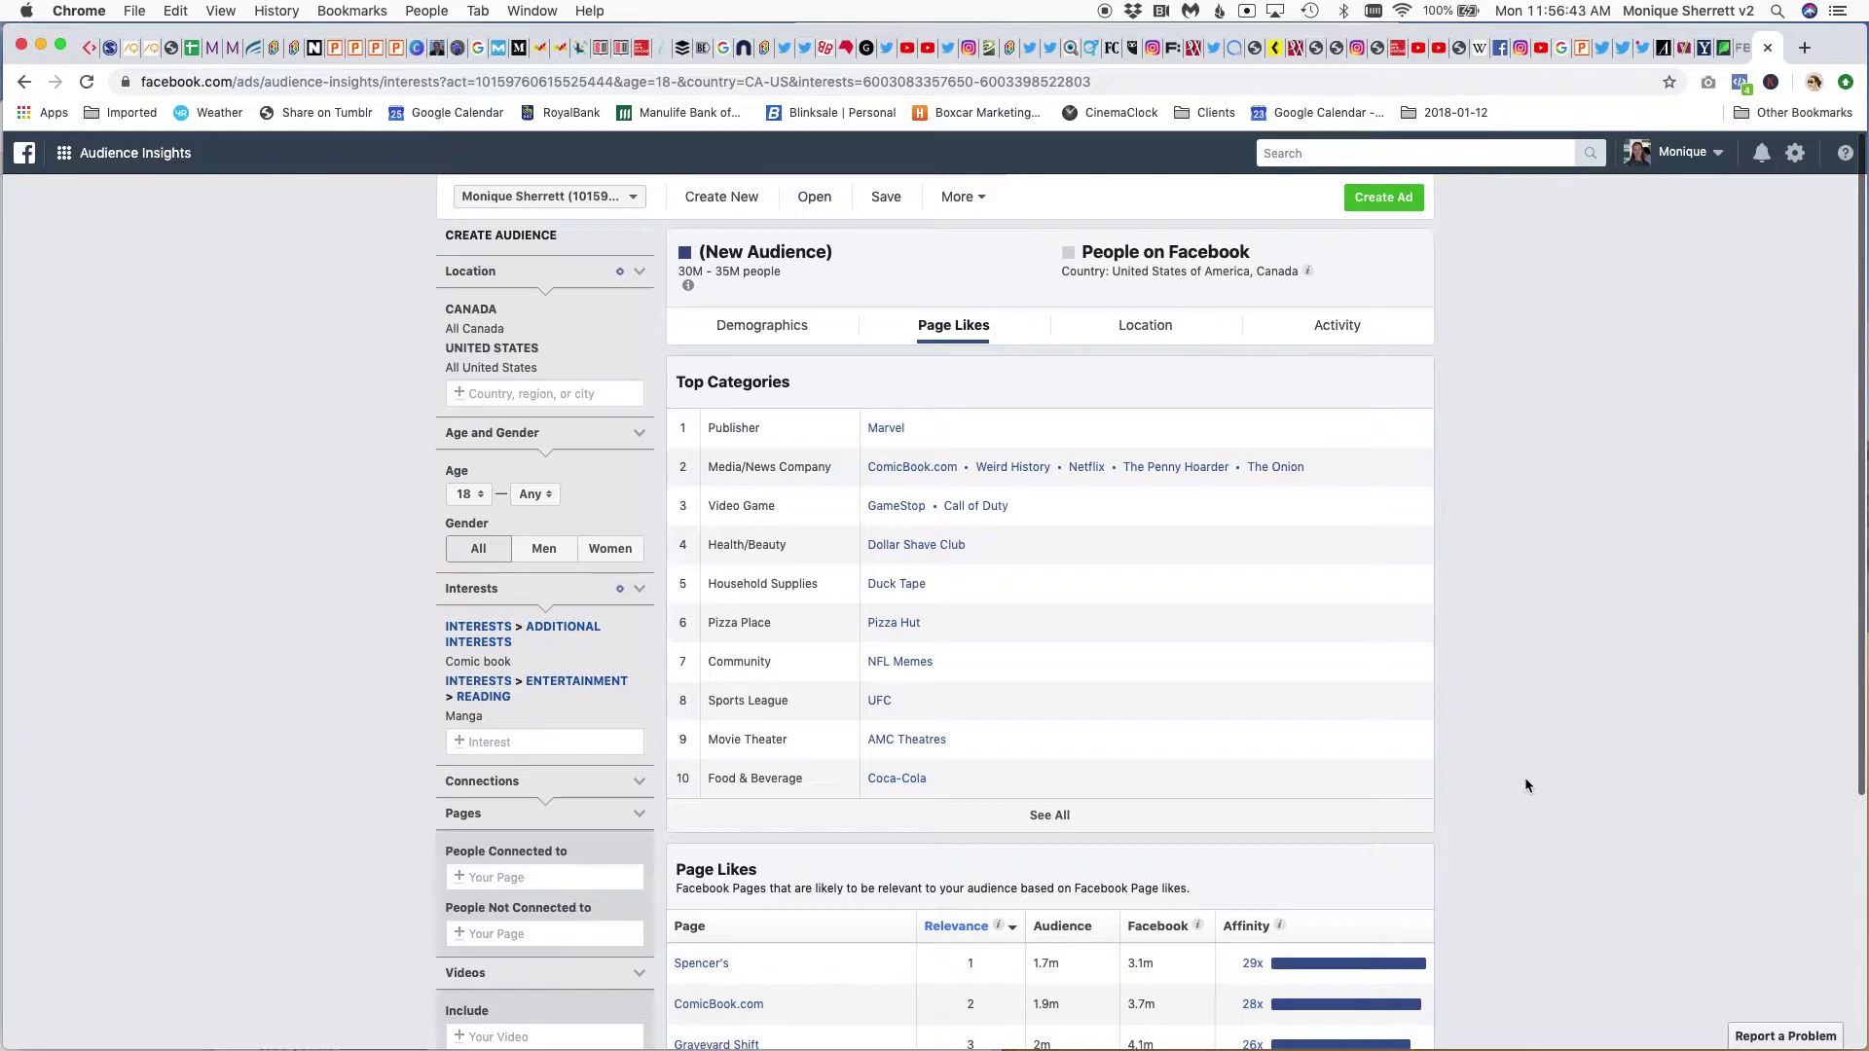
{"action": "scroll", "coordinate": [1525, 785], "scroll_direction": "down", "scroll_amount": 3}
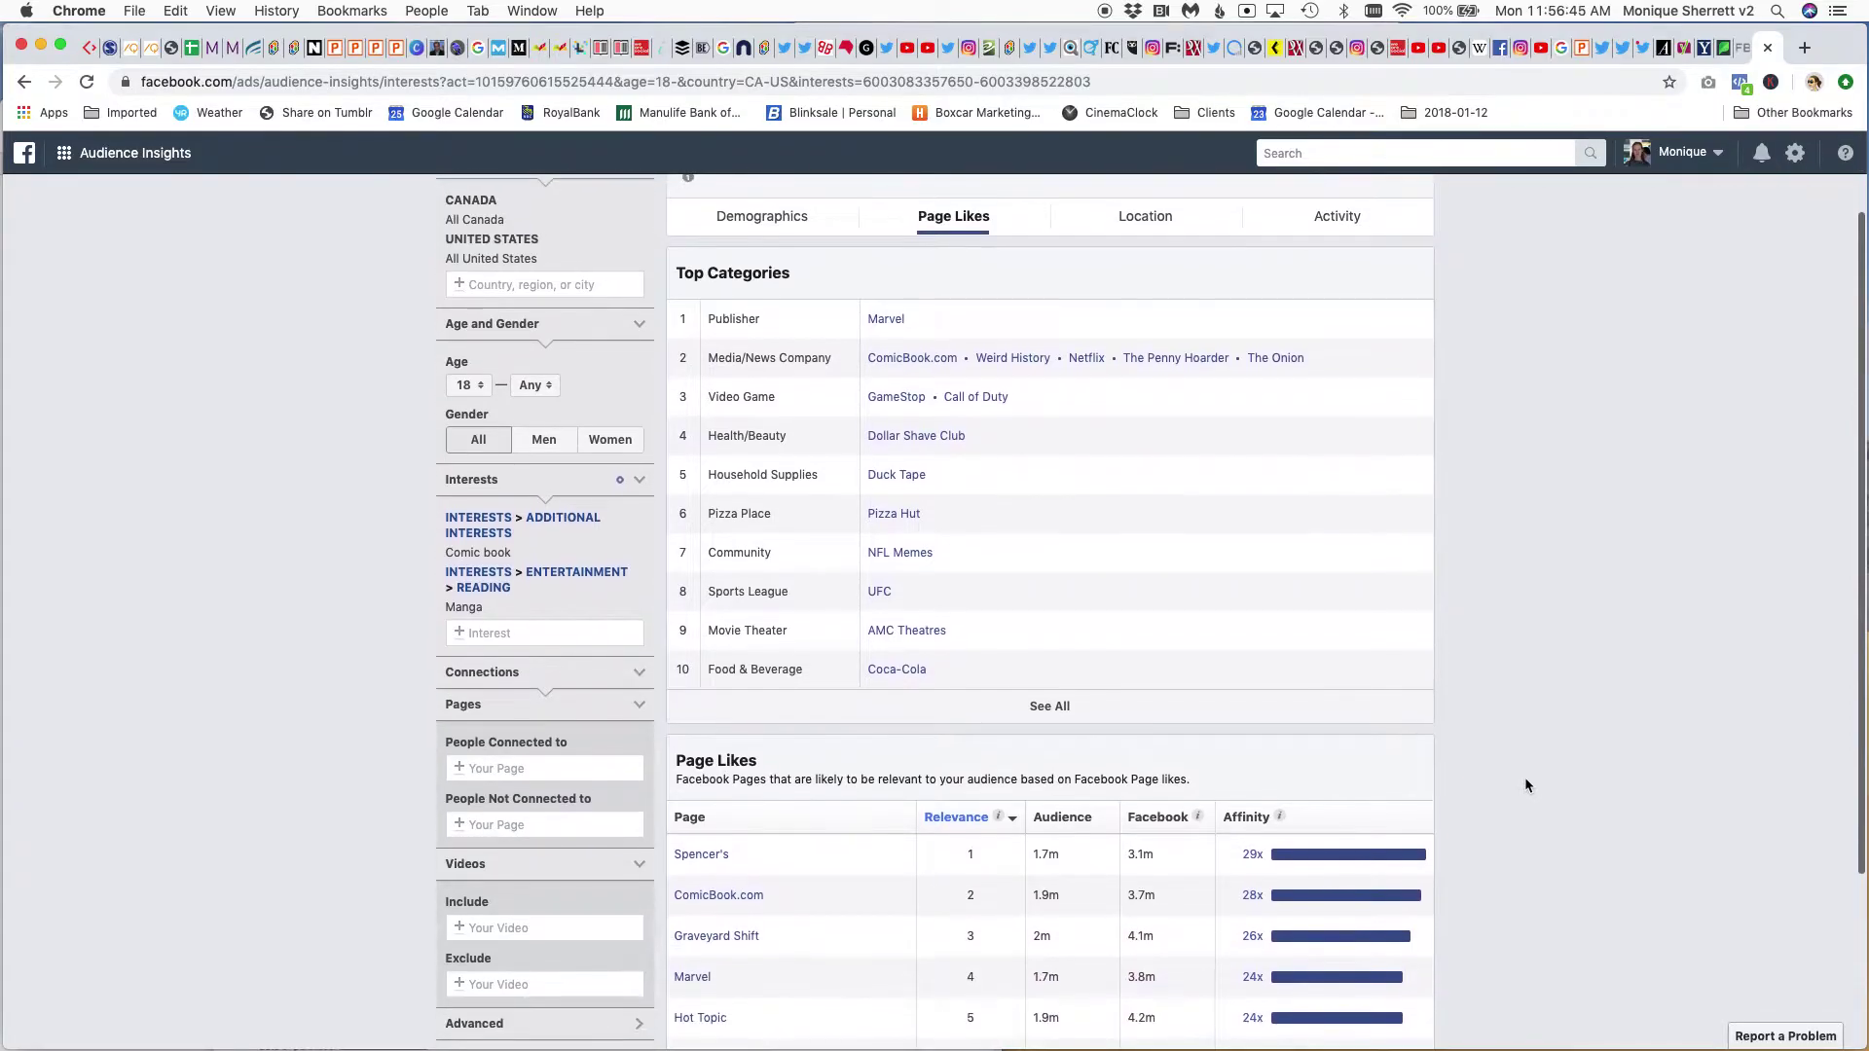
{"action": "left_click", "coordinate": [611, 440]}
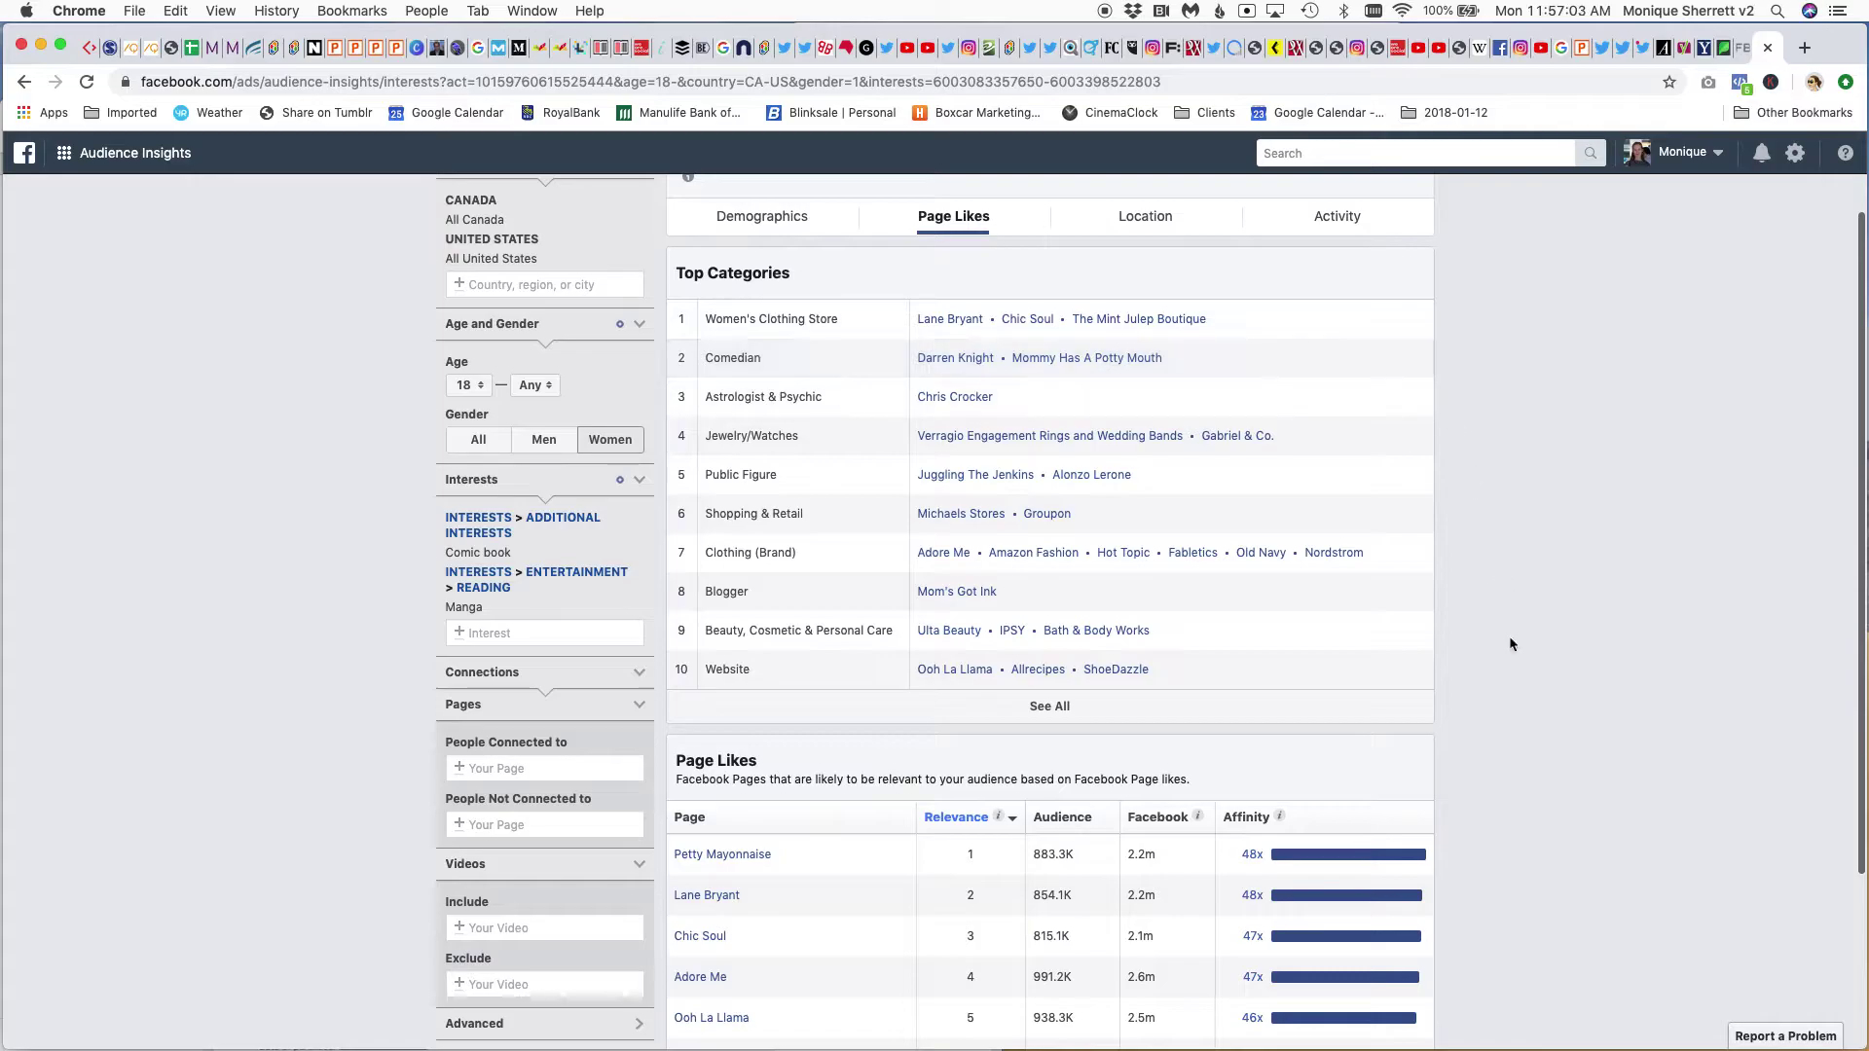
{"action": "scroll", "coordinate": [1510, 671], "scroll_direction": "down", "scroll_amount": 5}
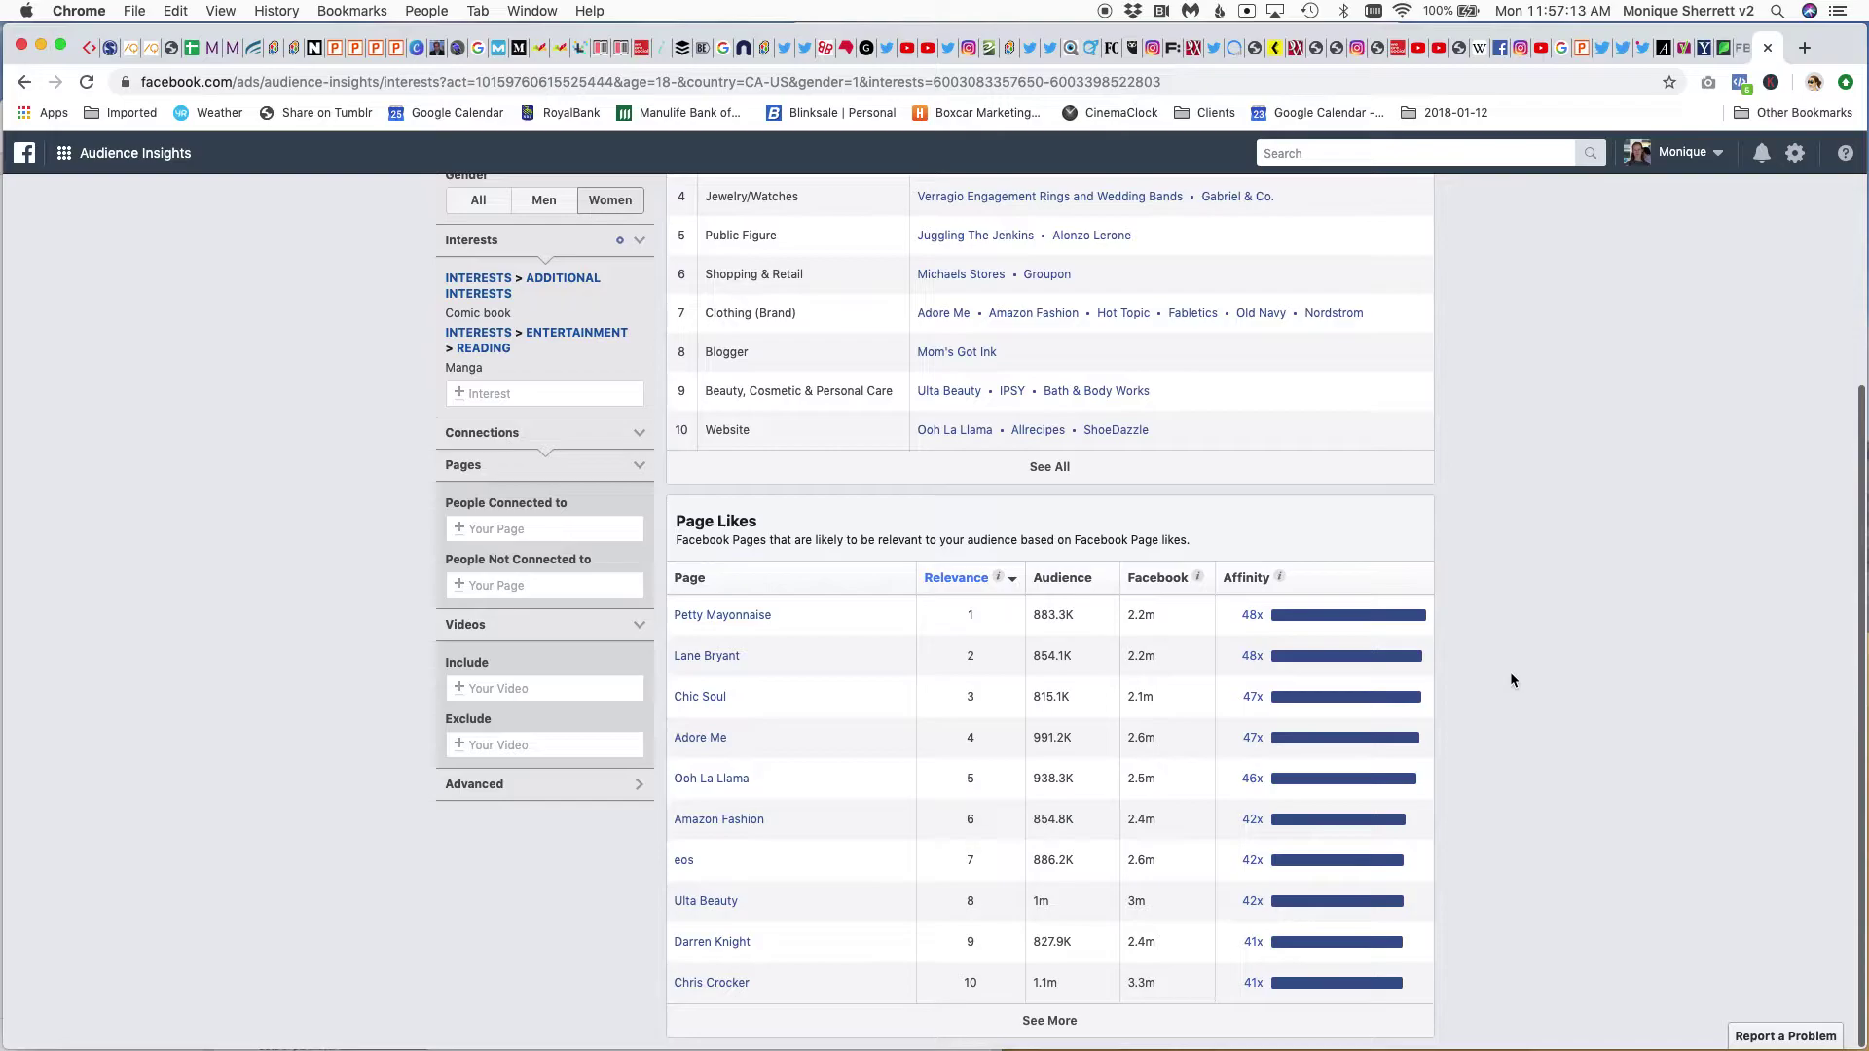
{"action": "scroll", "coordinate": [1511, 673], "scroll_direction": "up", "scroll_amount": 4}
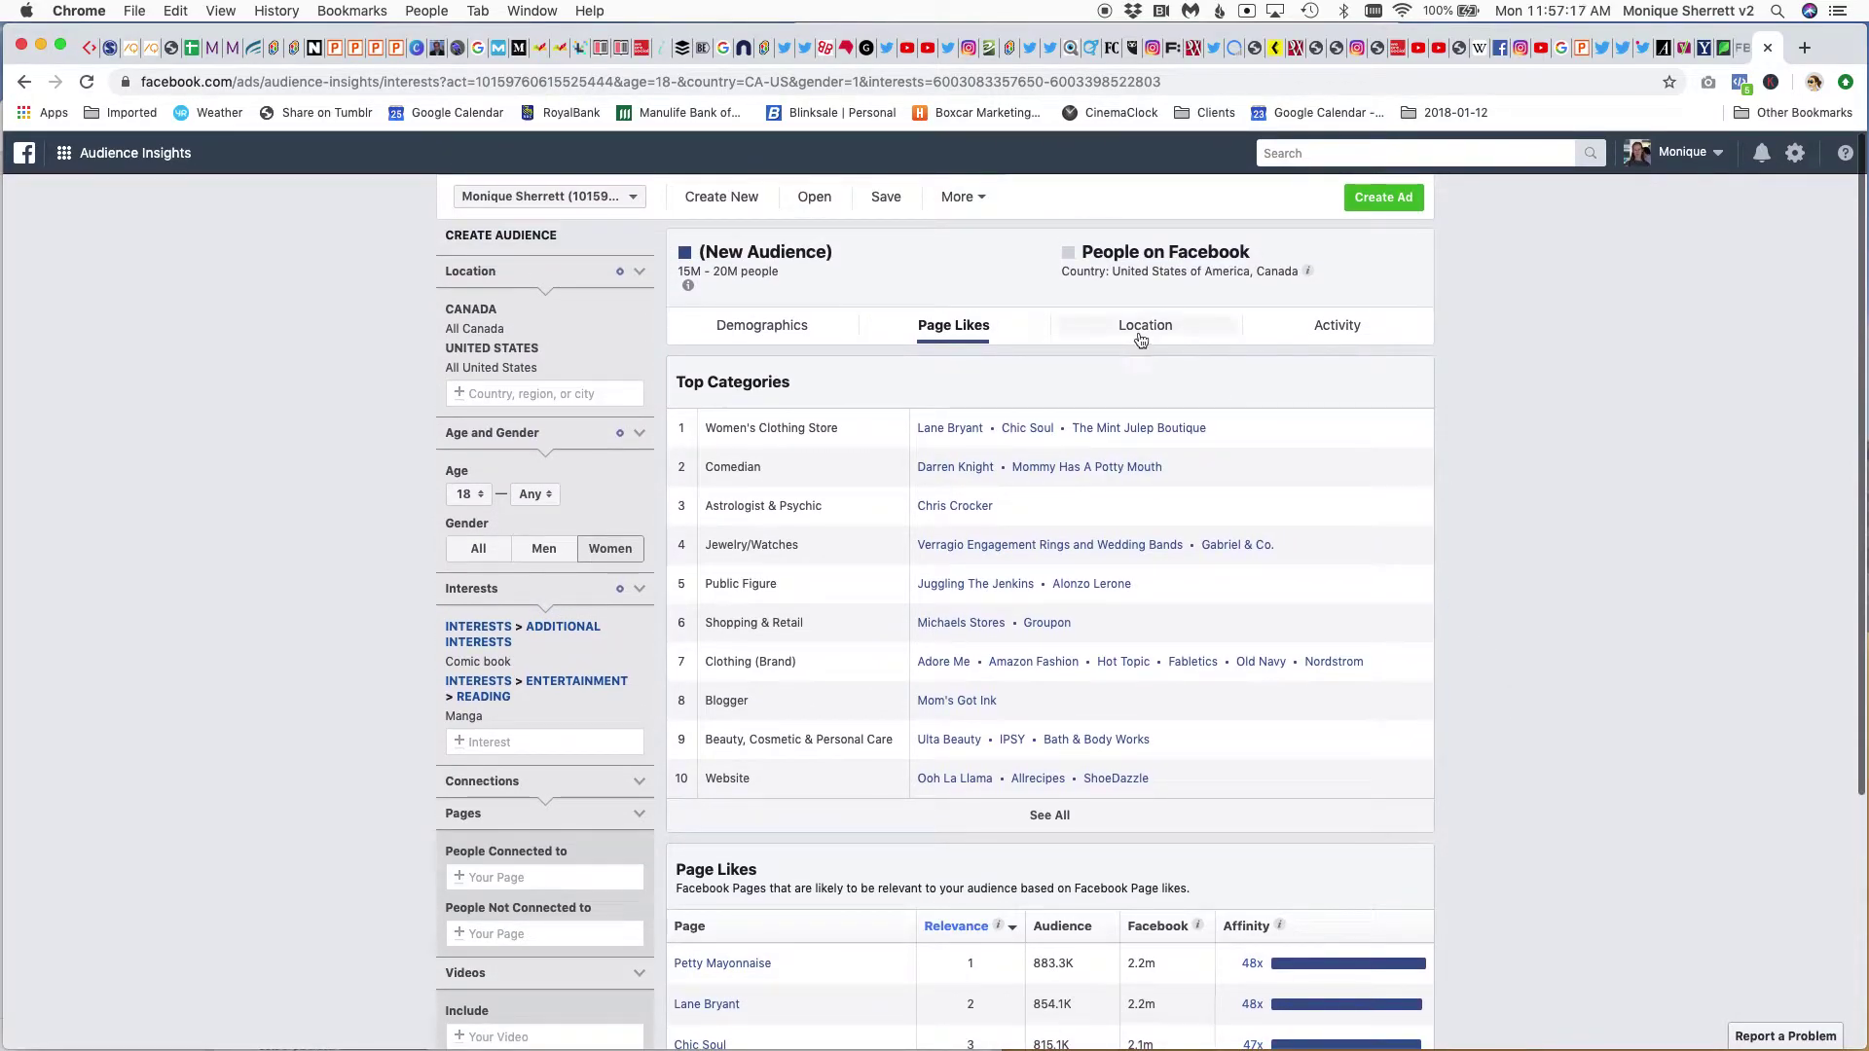
Show Top Cities for the women audience, led by Columbus, Ohio and Virginia Beach.
{"action": "left_click", "coordinate": [1140, 331]}
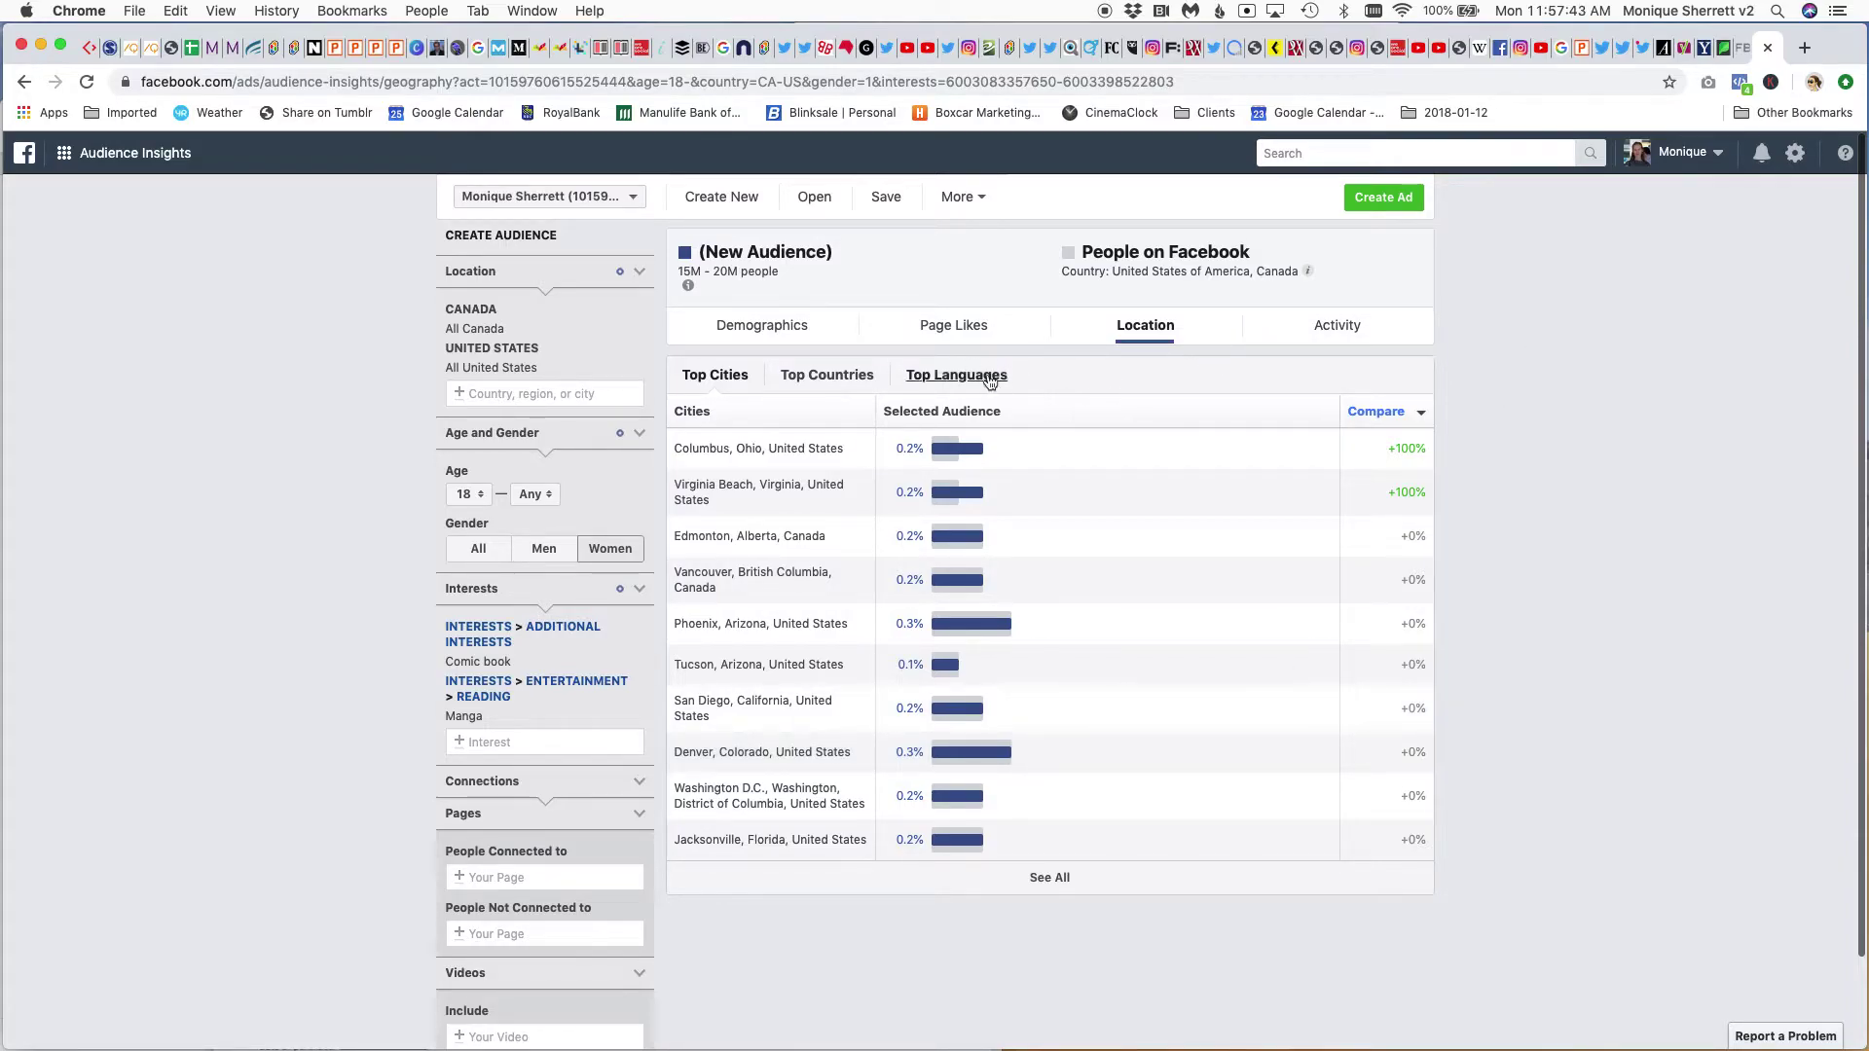
Show Activity data: 37 ads clicked, 64% mobile-only users, 57% iPhone.
{"action": "left_click", "coordinate": [1358, 329]}
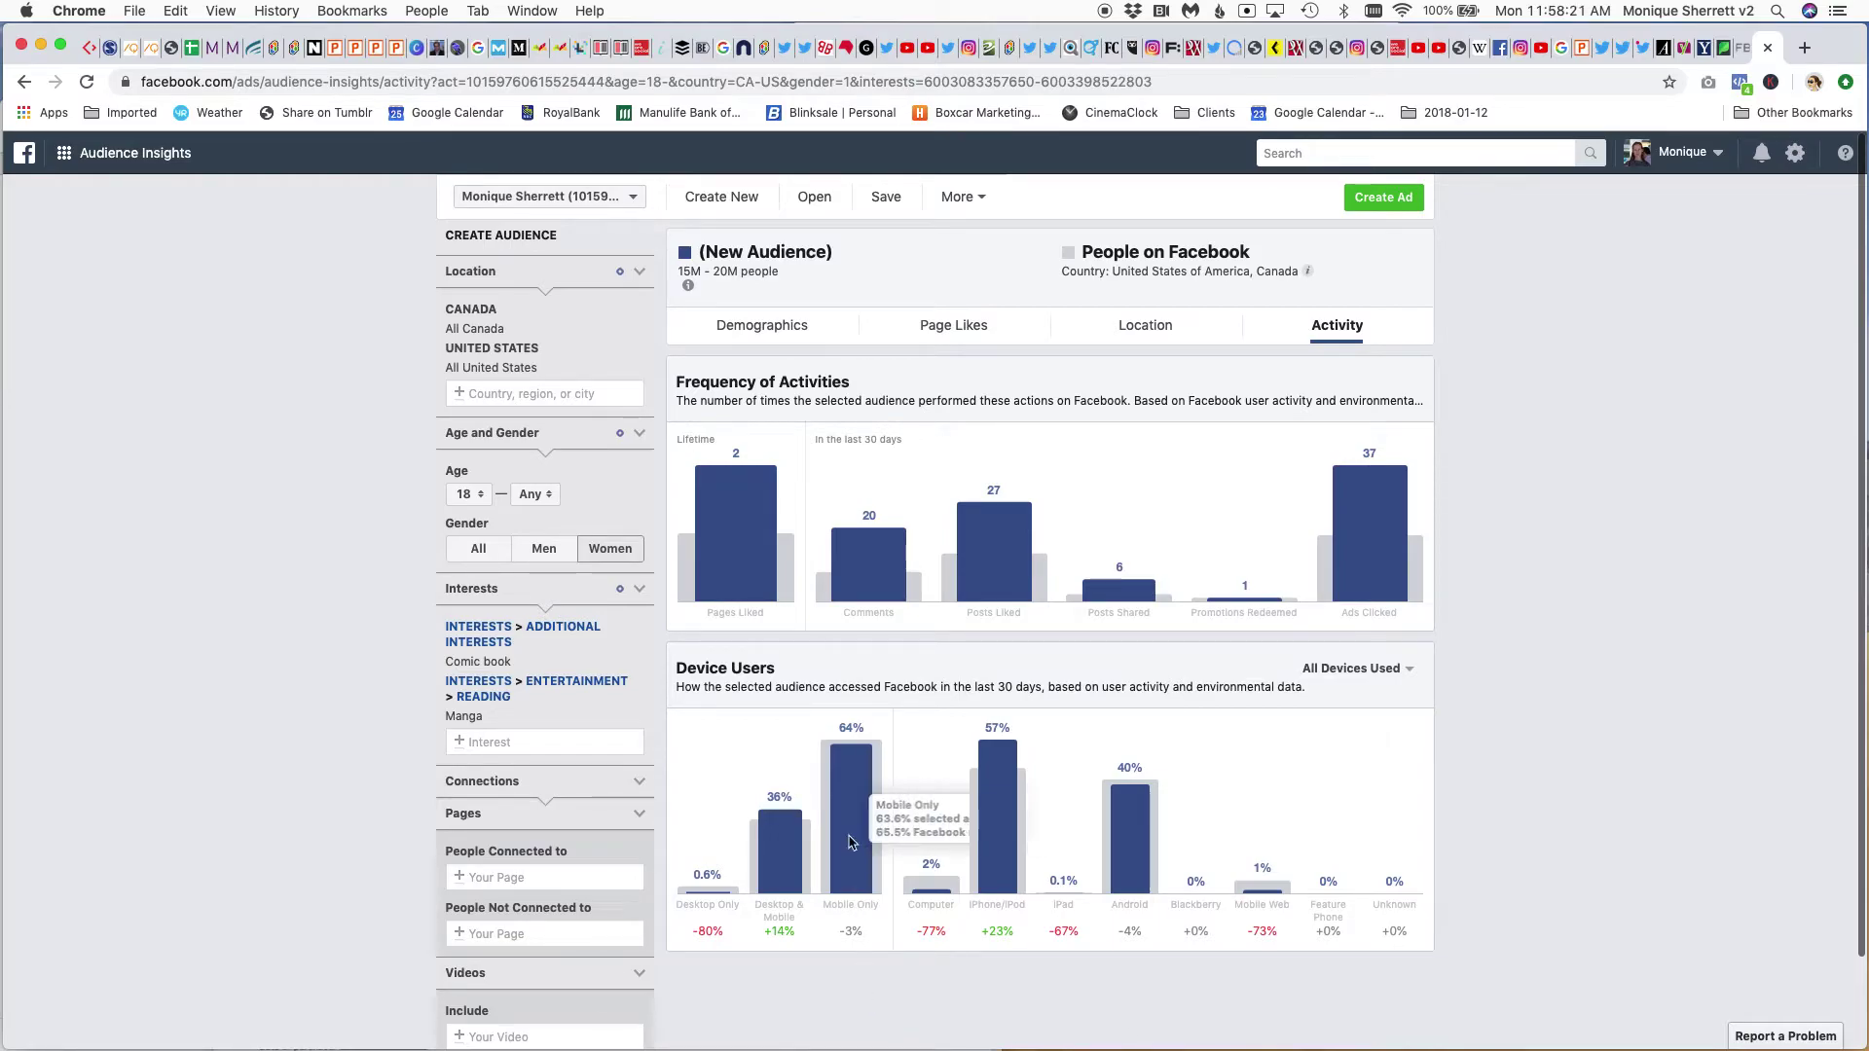
{"action": "mouse_move", "coordinate": [790, 900]}
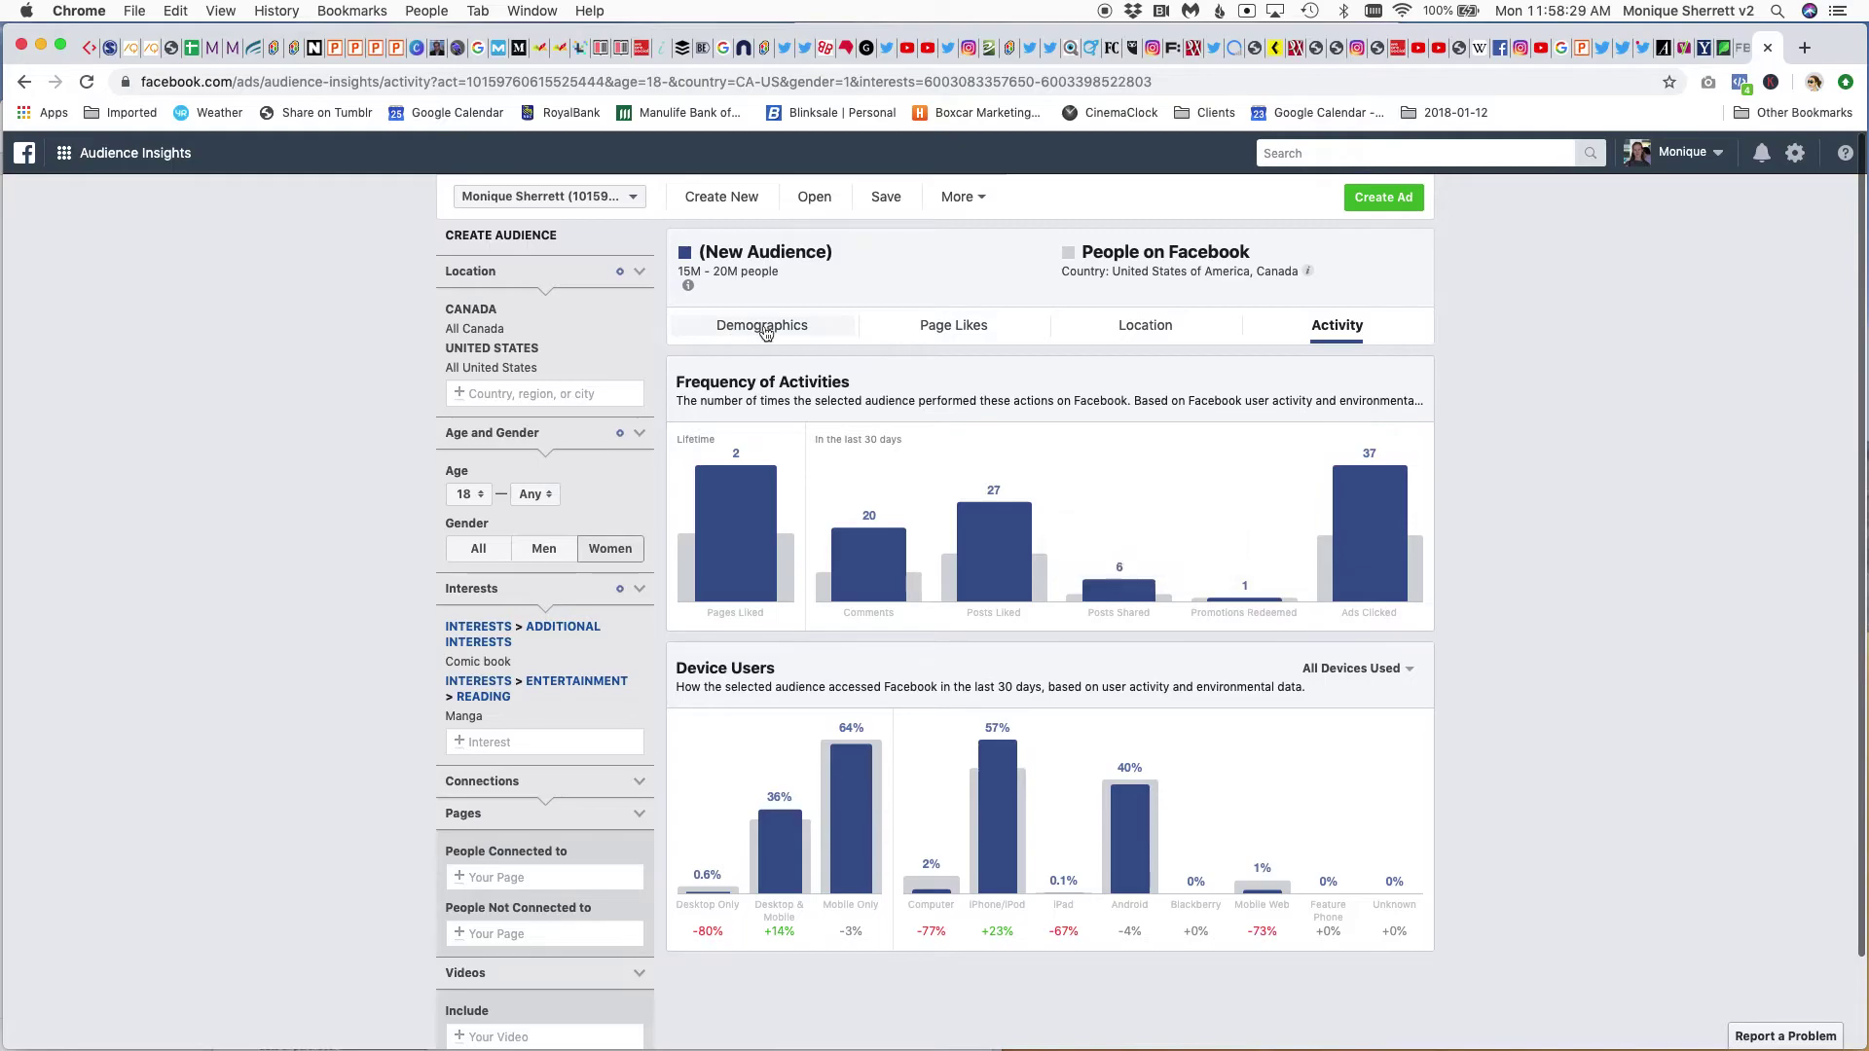
Return to Demographics, remove the Comic book interest and reset gender to All (10M–15M, 60% men).
{"action": "left_click", "coordinate": [767, 333]}
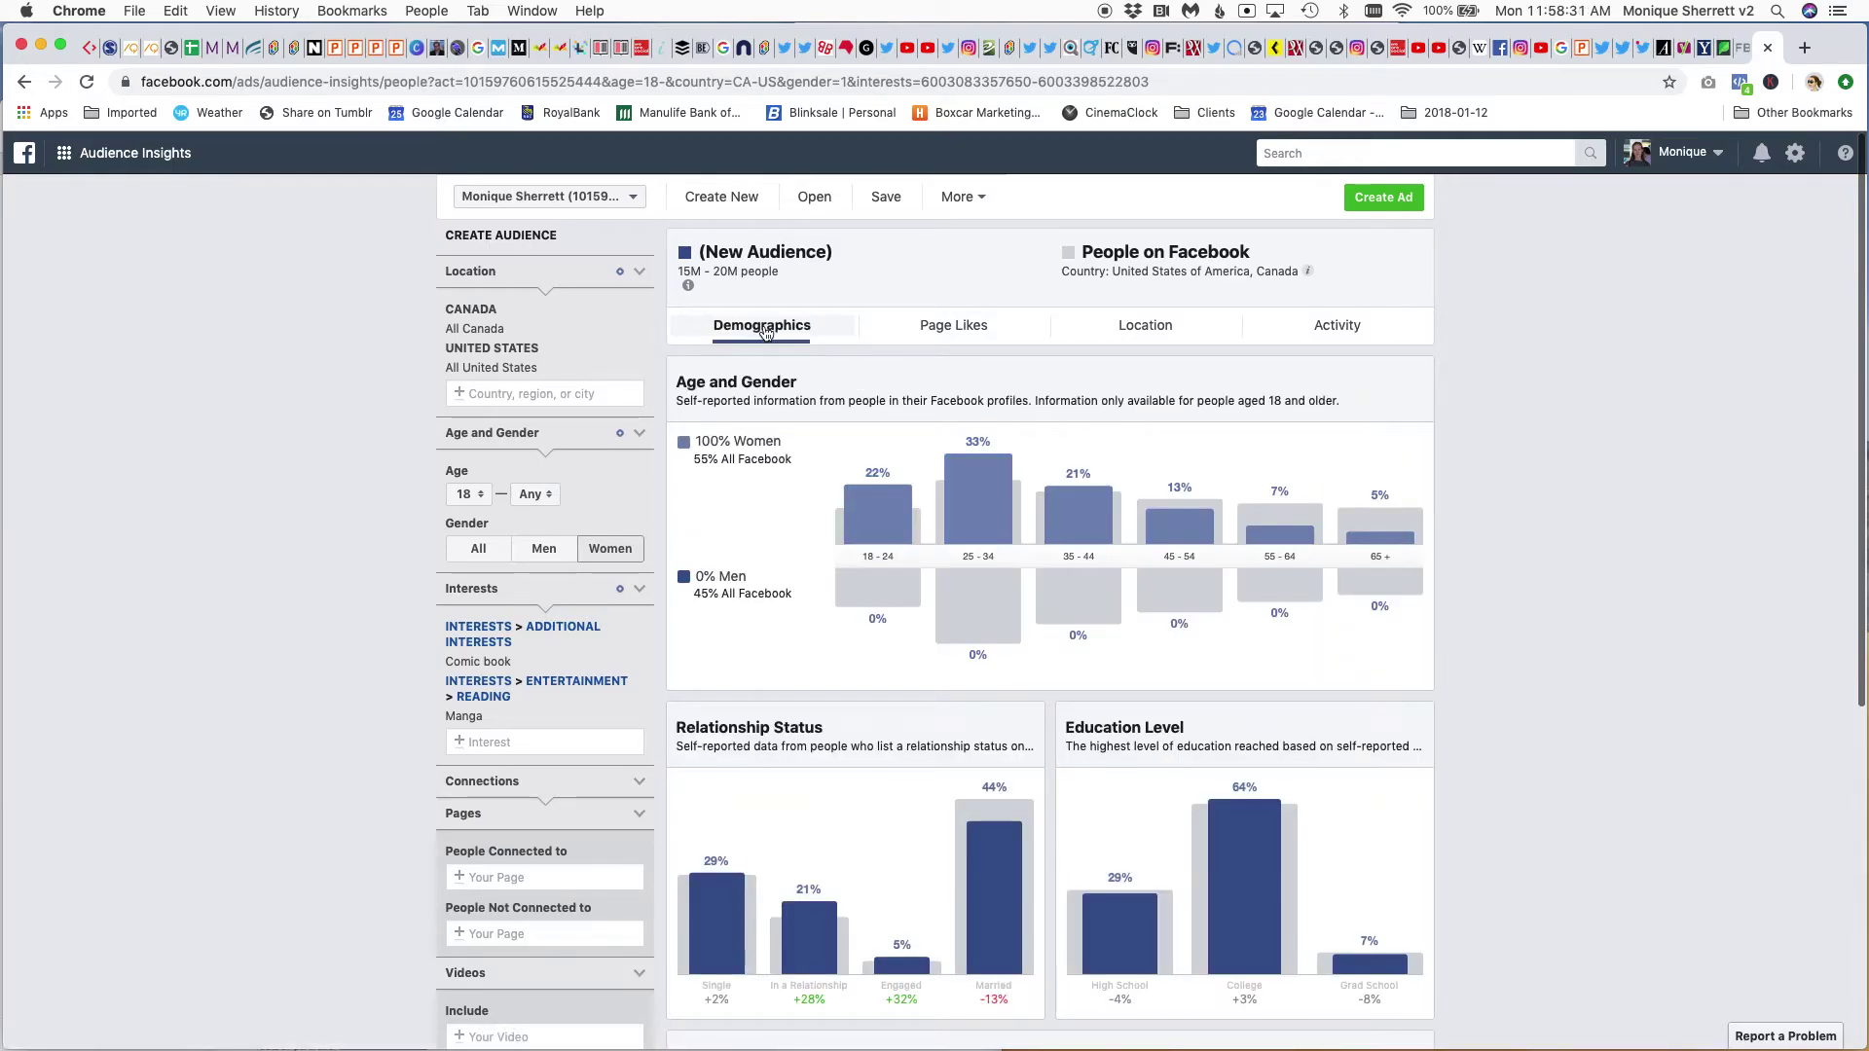
{"action": "mouse_move", "coordinate": [596, 650]}
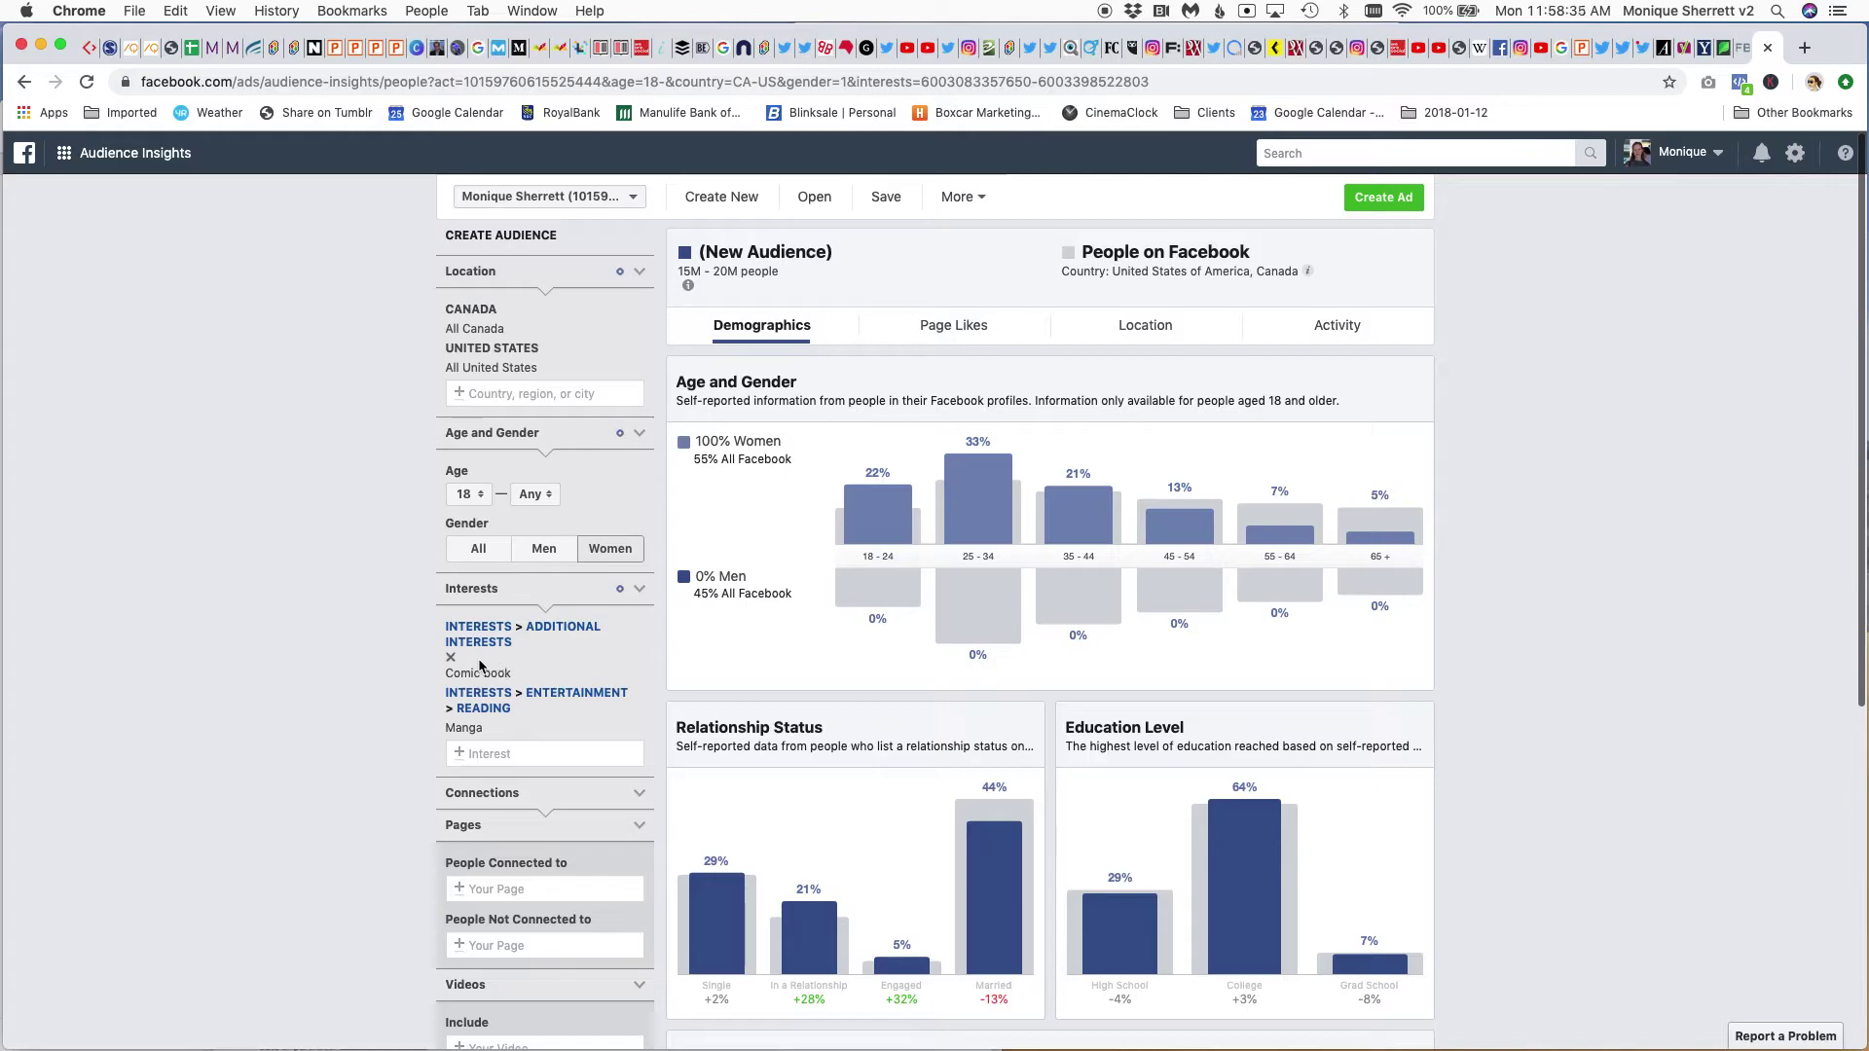
{"action": "left_click", "coordinate": [450, 659]}
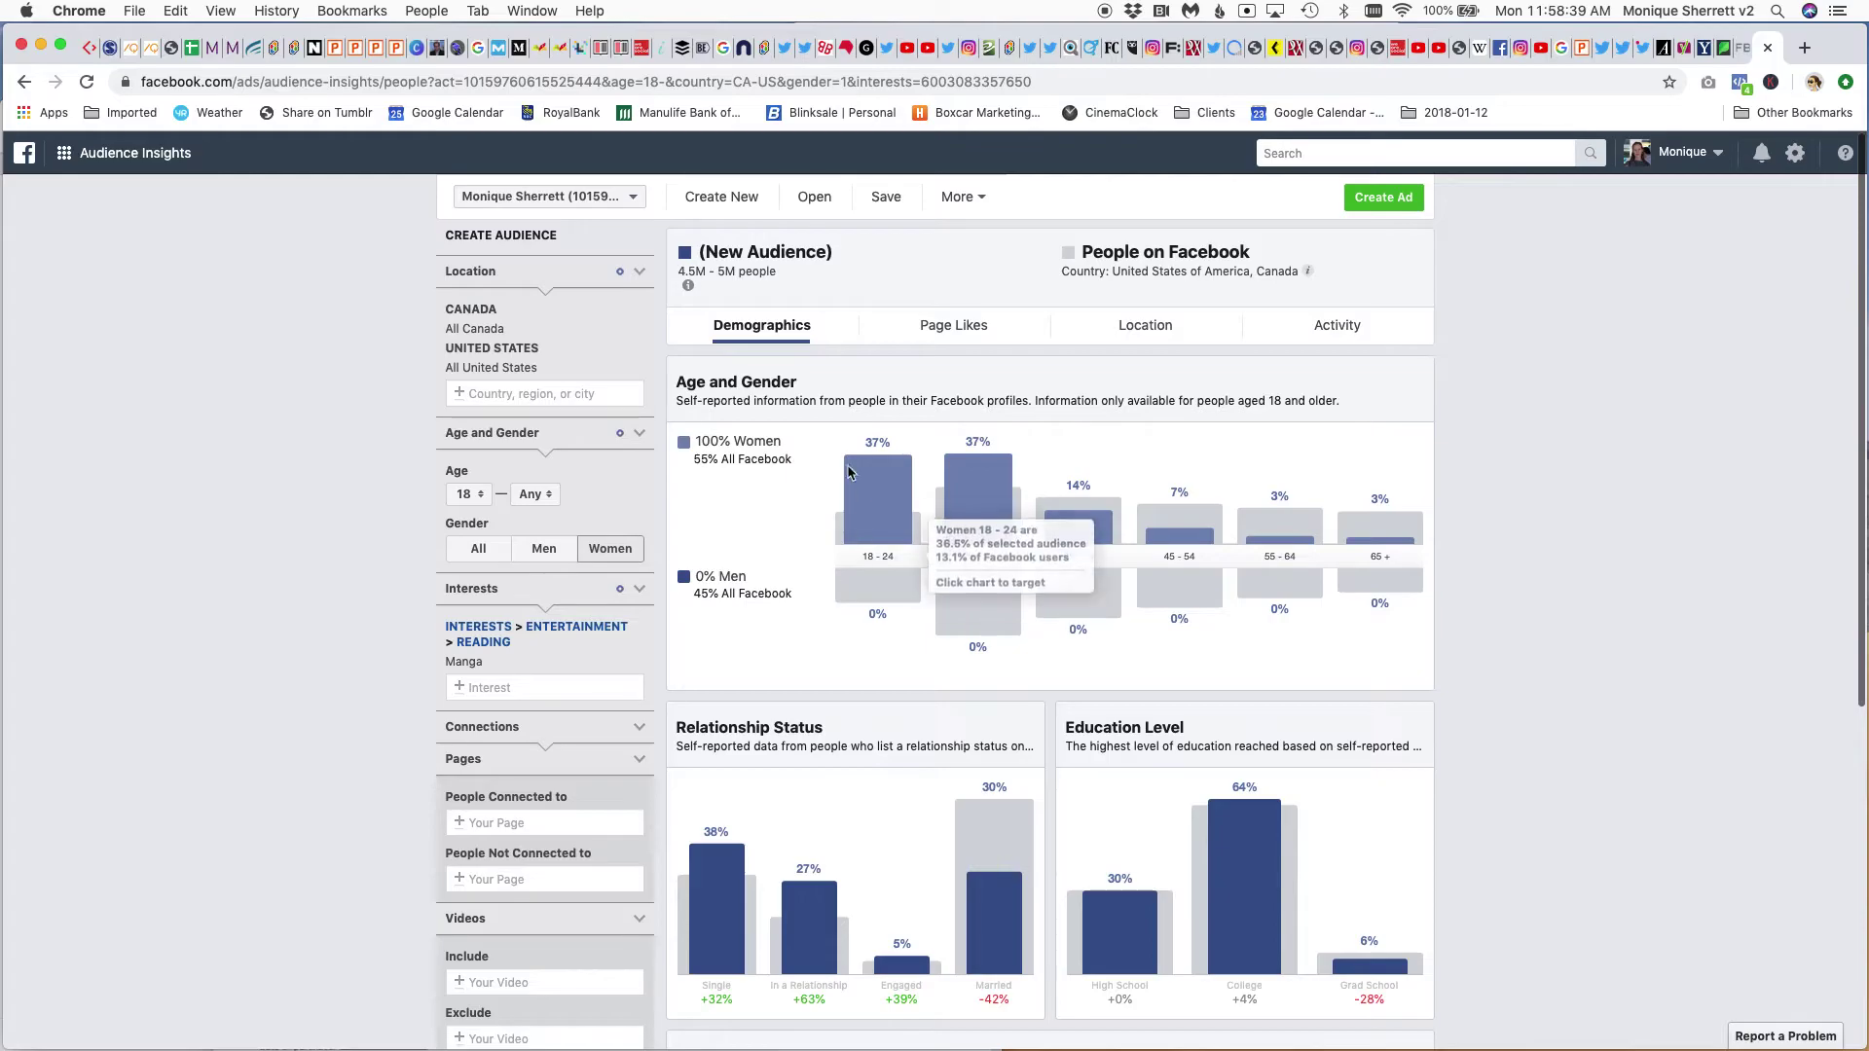
{"action": "left_click", "coordinate": [479, 550]}
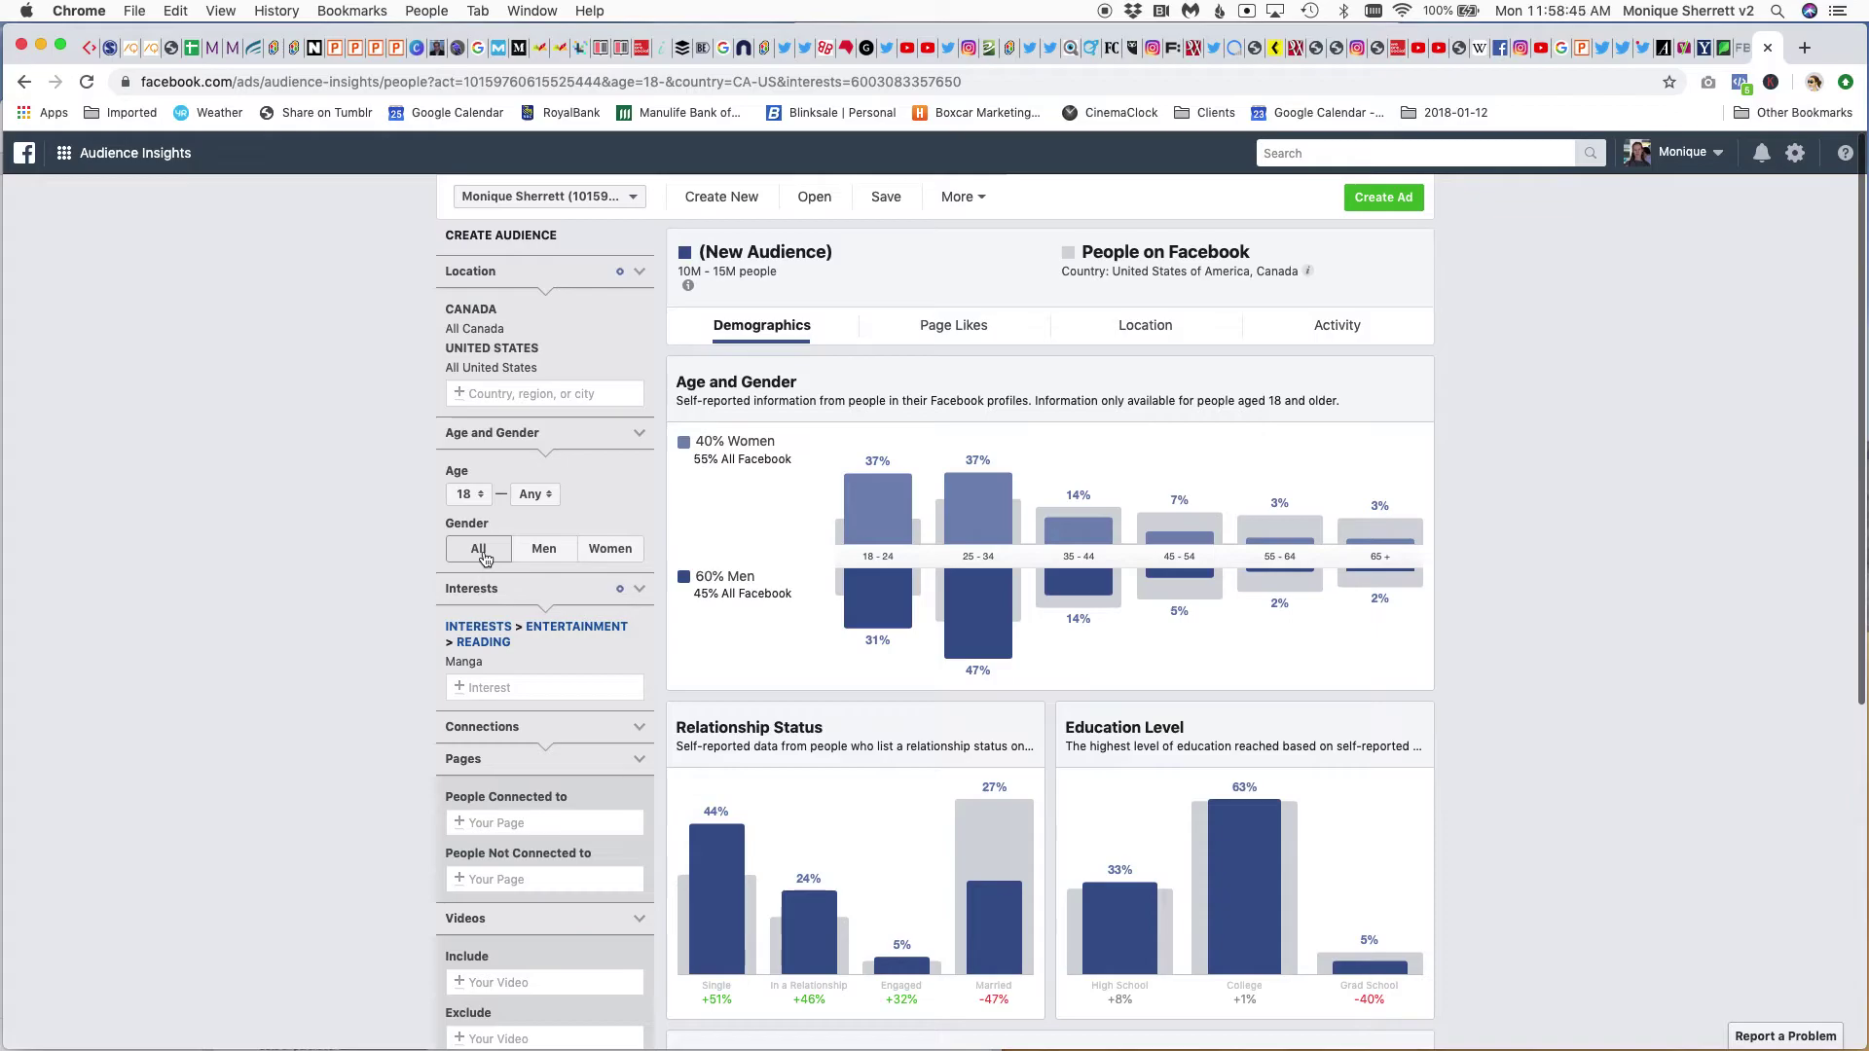
Replace United States and Canada with France and review demographics: 2.5M–3M, 63% men, 46% aged 18–24.
{"action": "left_click", "coordinate": [640, 366]}
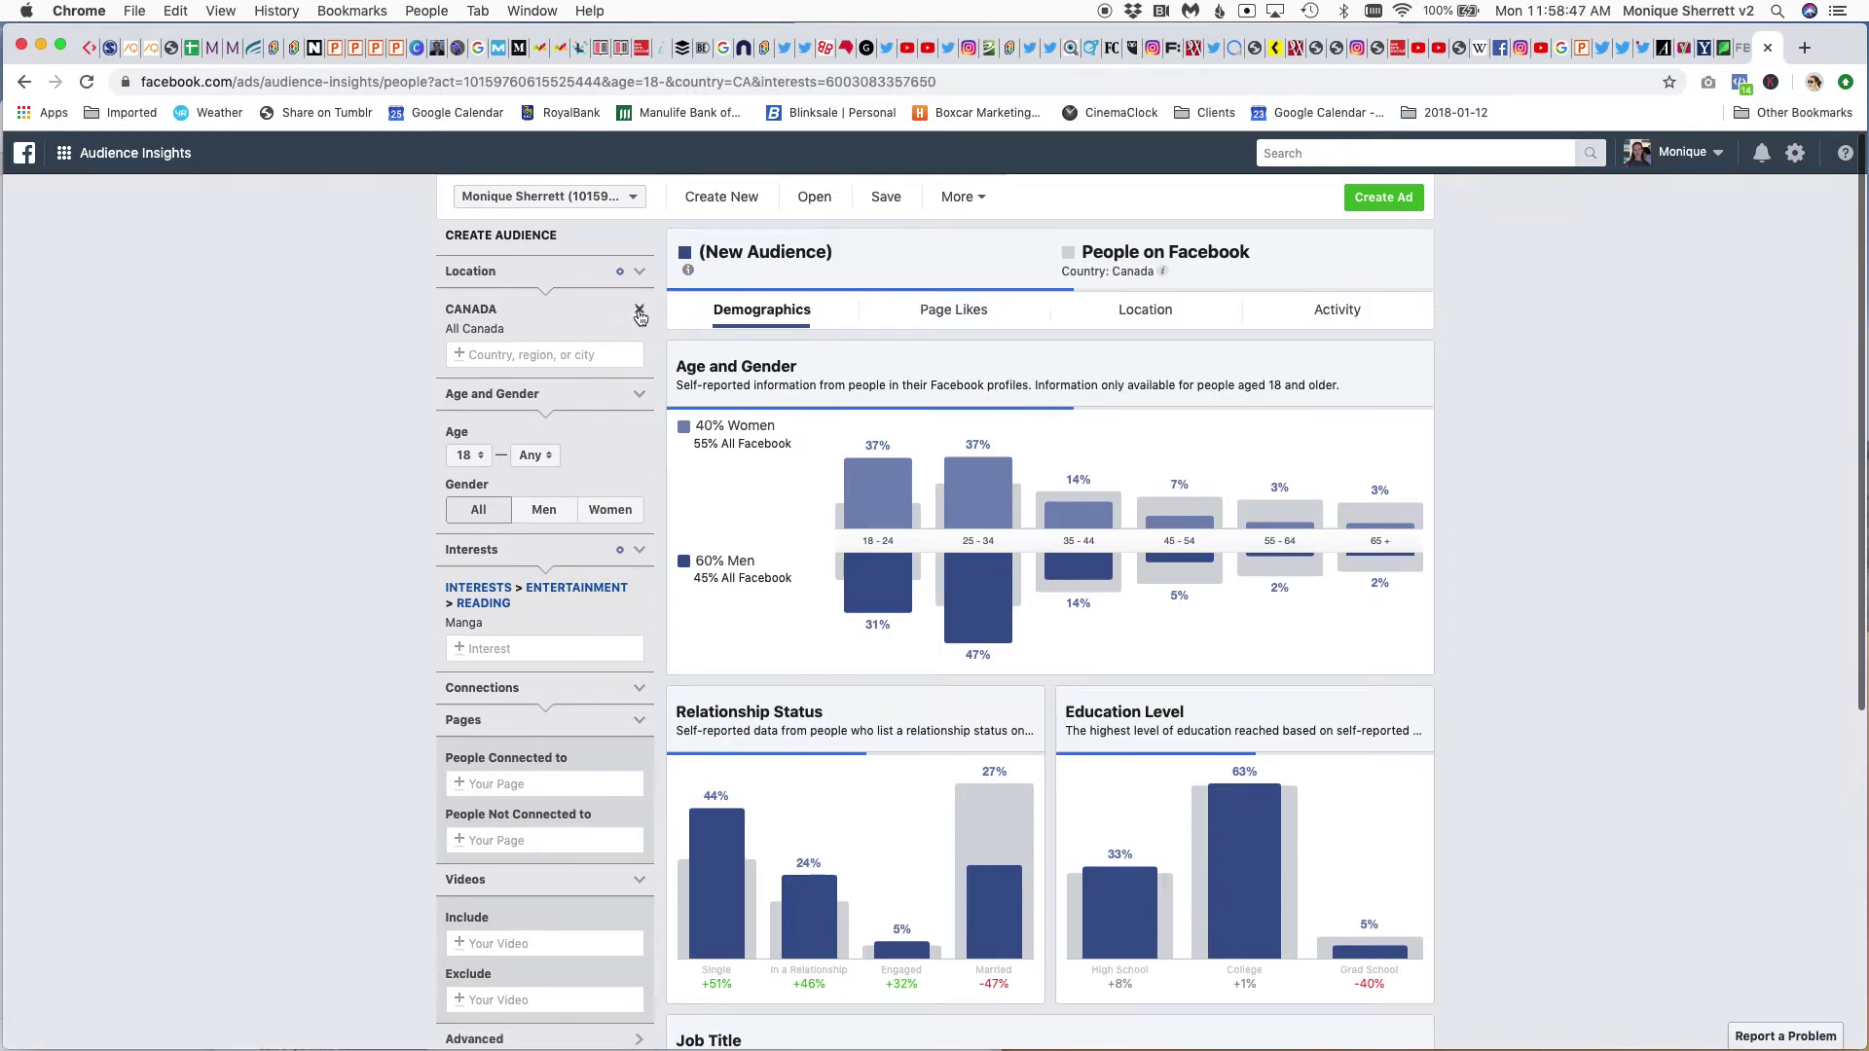
{"action": "left_click", "coordinate": [640, 312]}
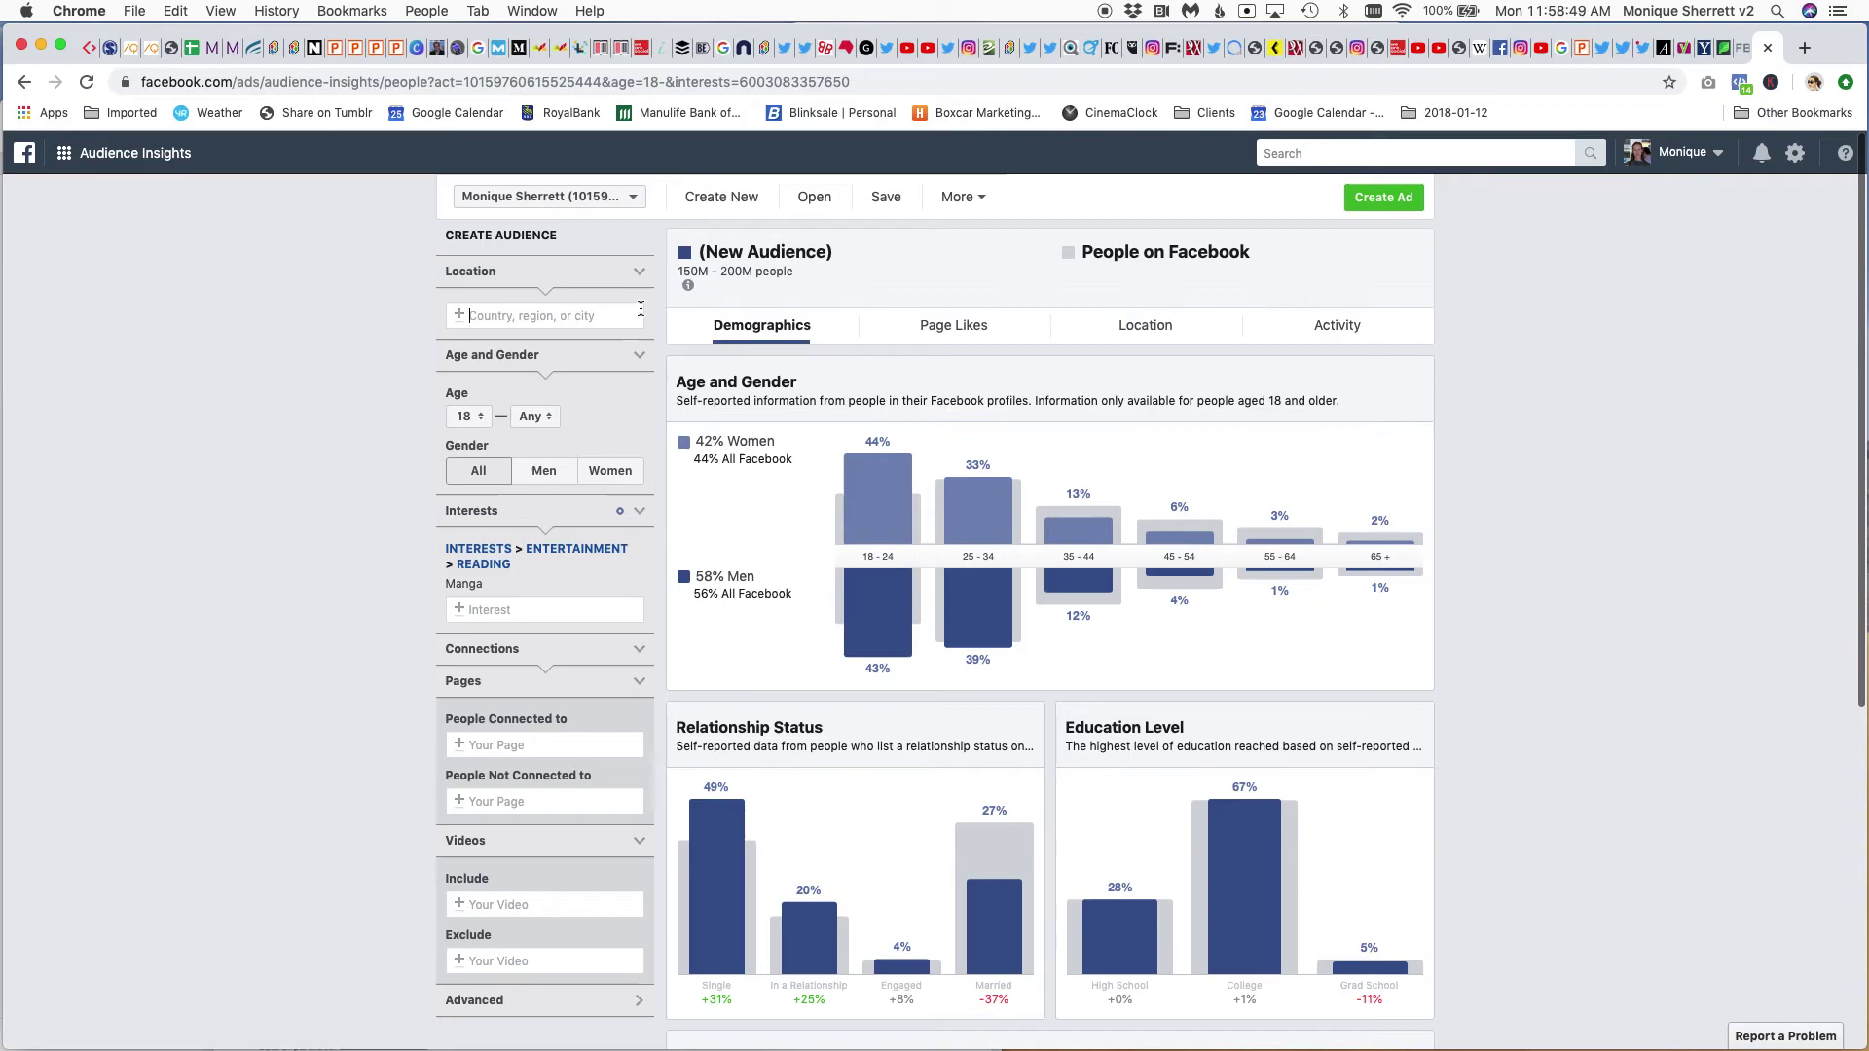
{"action": "type", "text": "france"}
{"action": "left_click", "coordinate": [563, 346]}
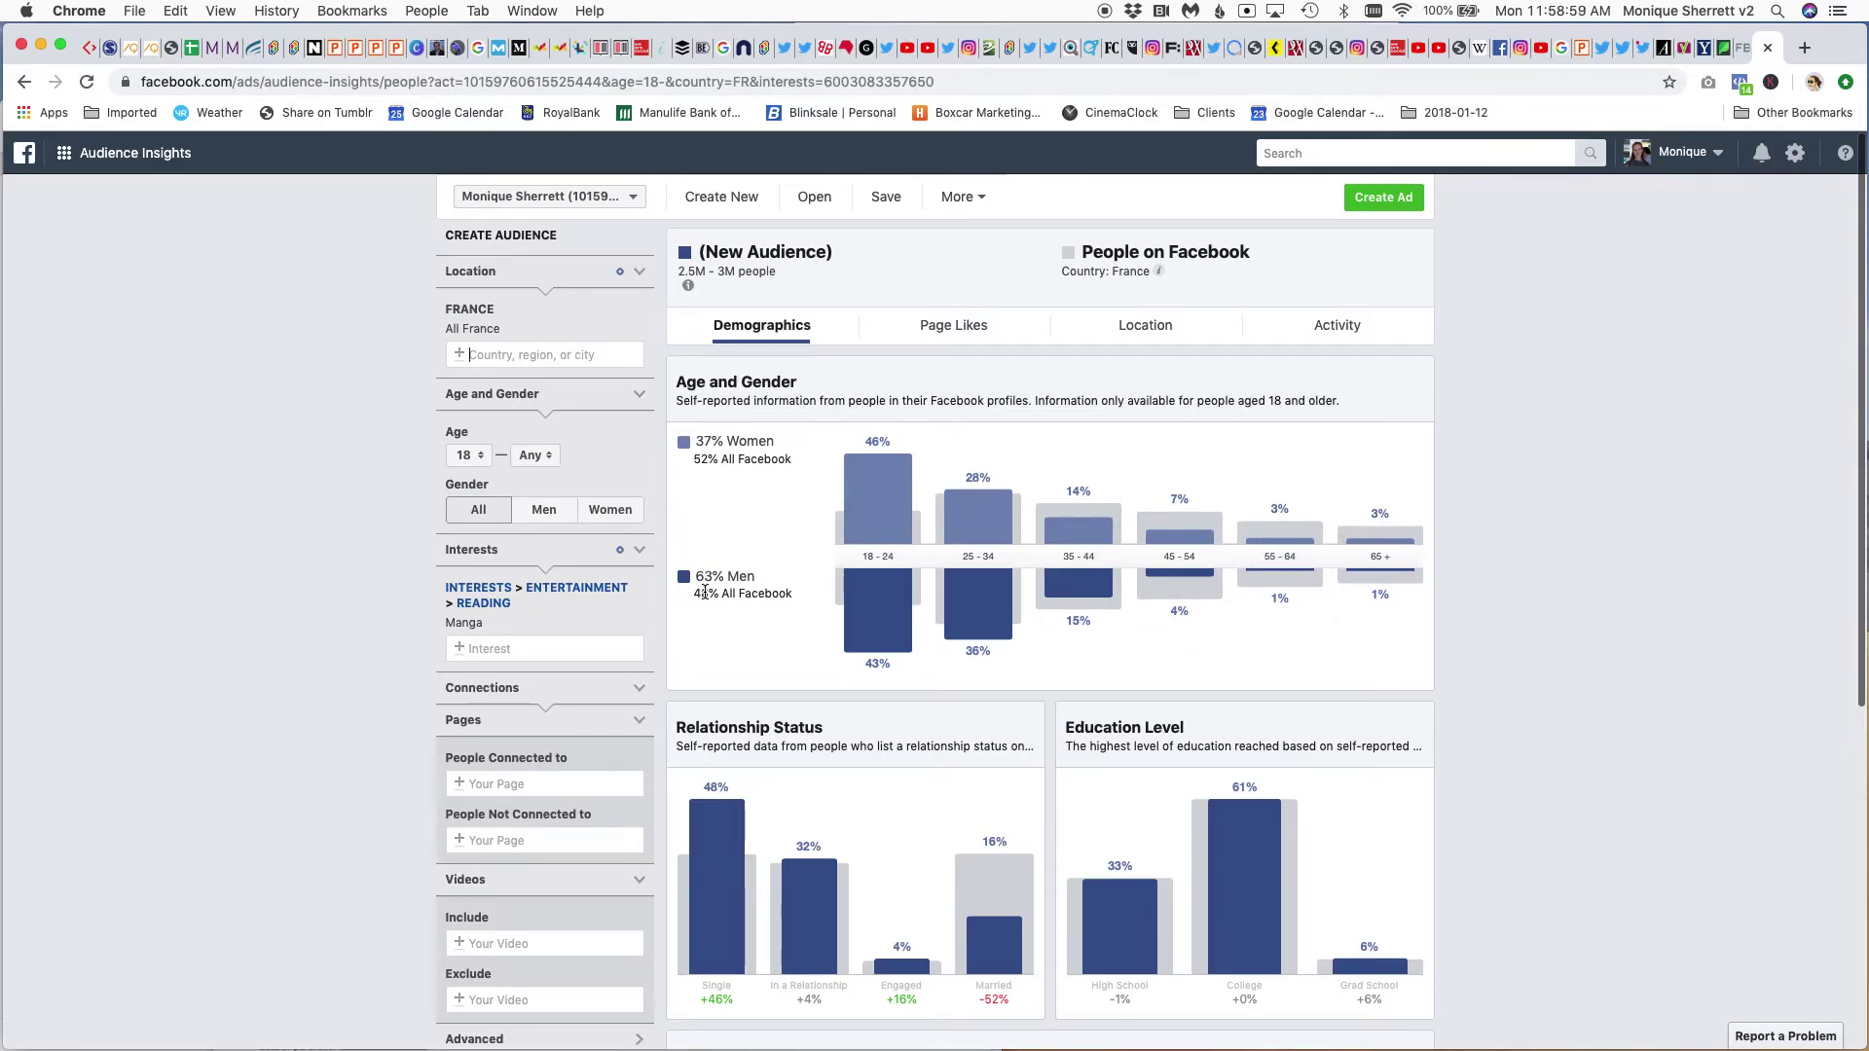
{"action": "scroll", "coordinate": [1587, 664], "scroll_direction": "down", "scroll_amount": 3}
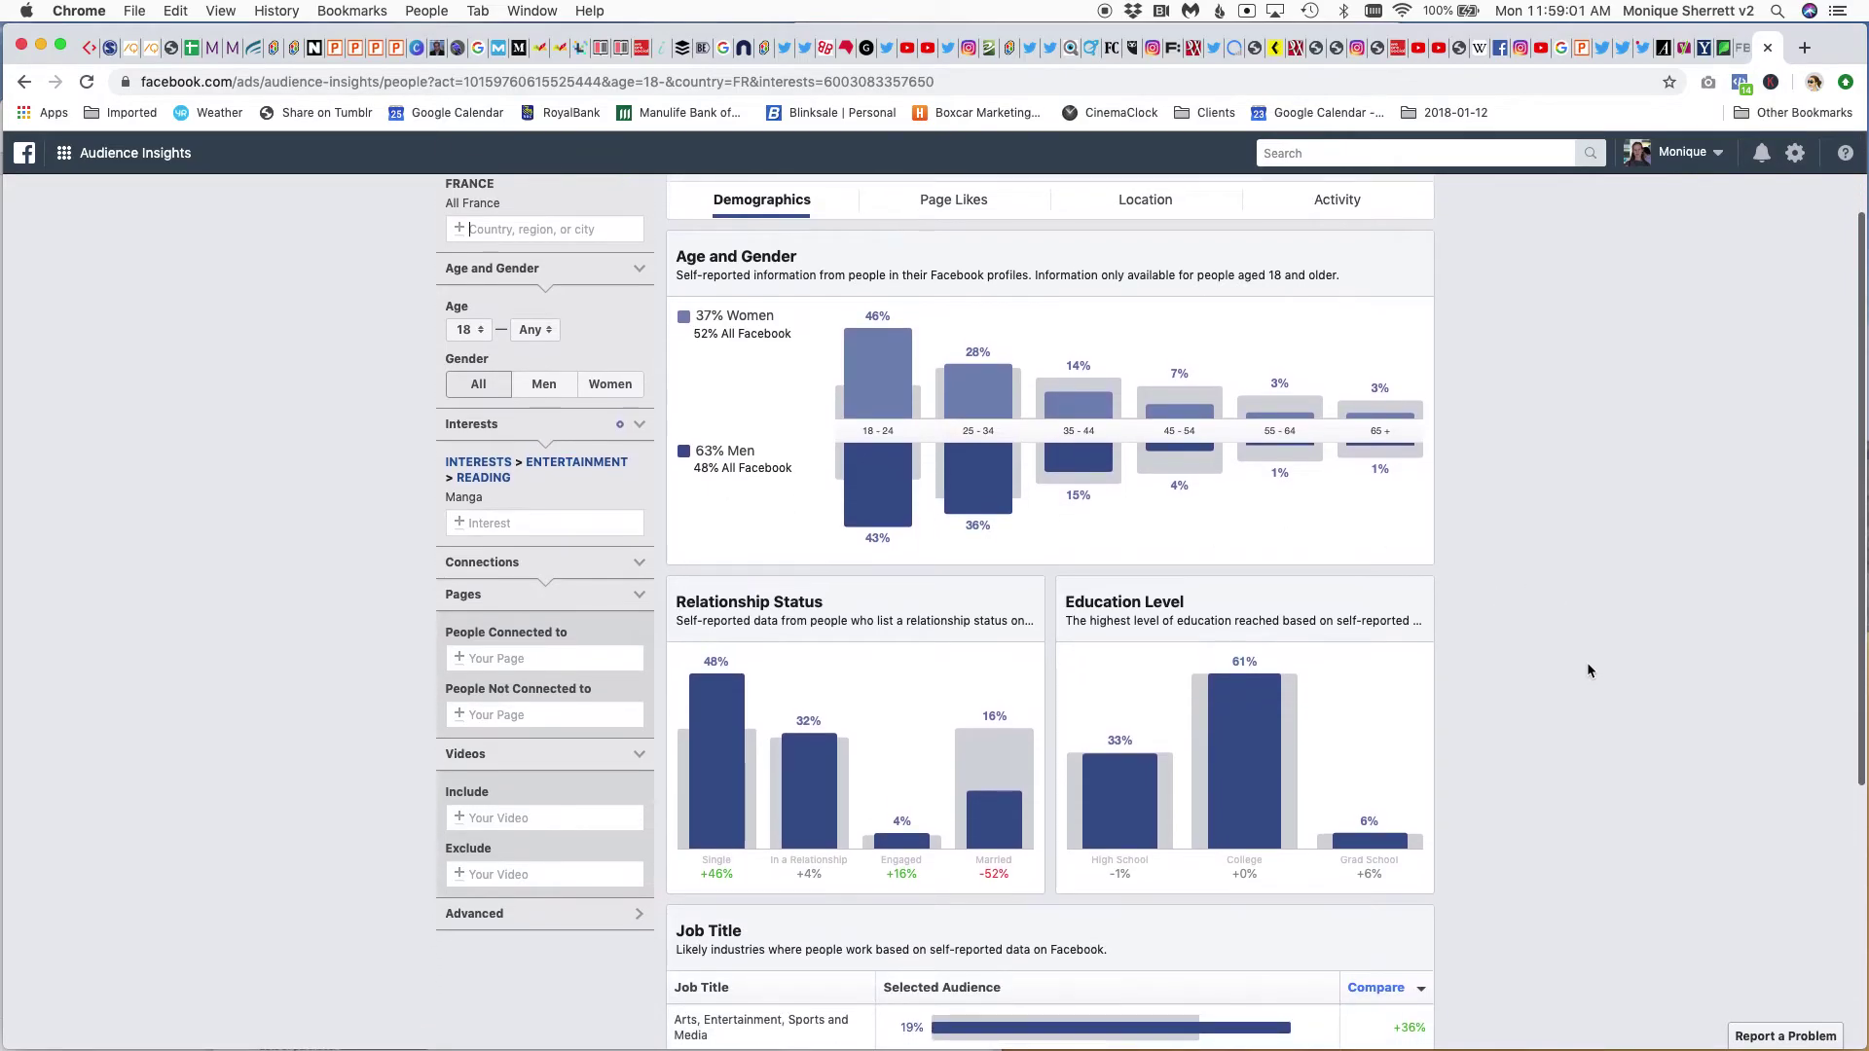
{"action": "scroll", "coordinate": [1587, 671], "scroll_direction": "down", "scroll_amount": 5}
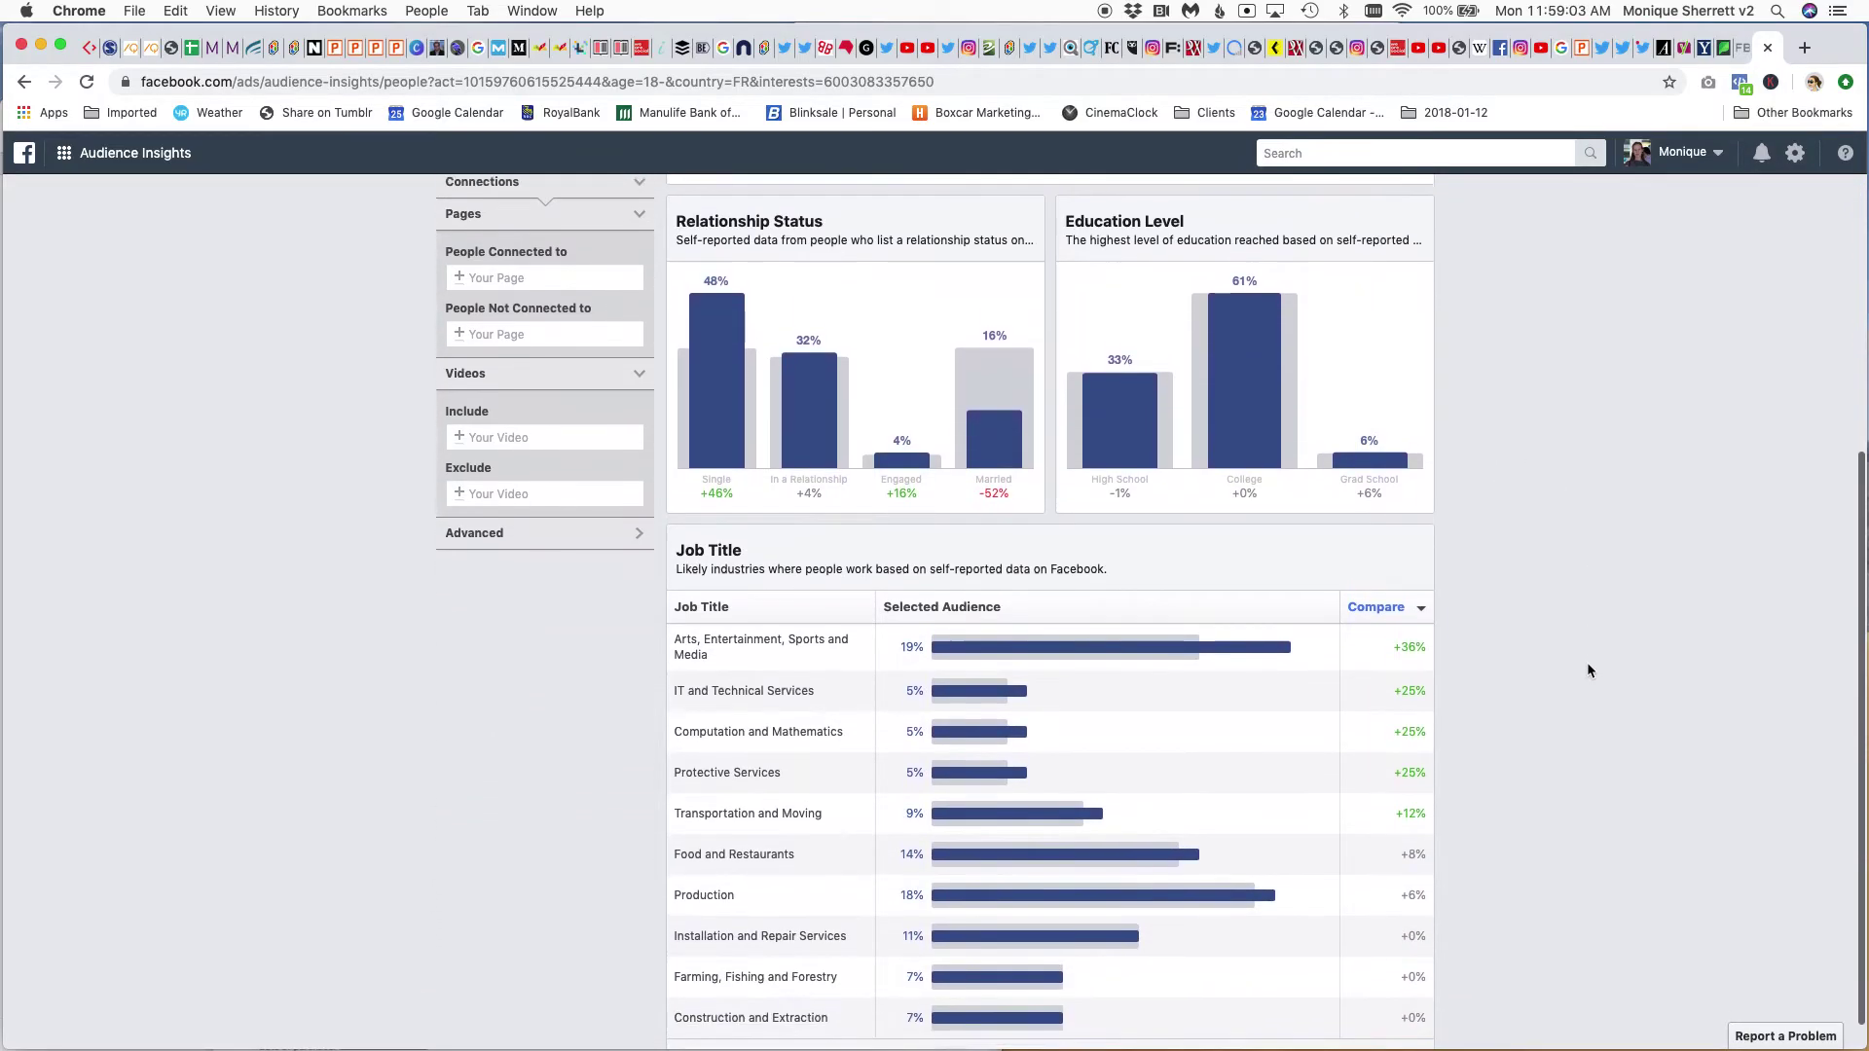
{"action": "scroll", "coordinate": [1587, 671], "scroll_direction": "down", "scroll_amount": 1}
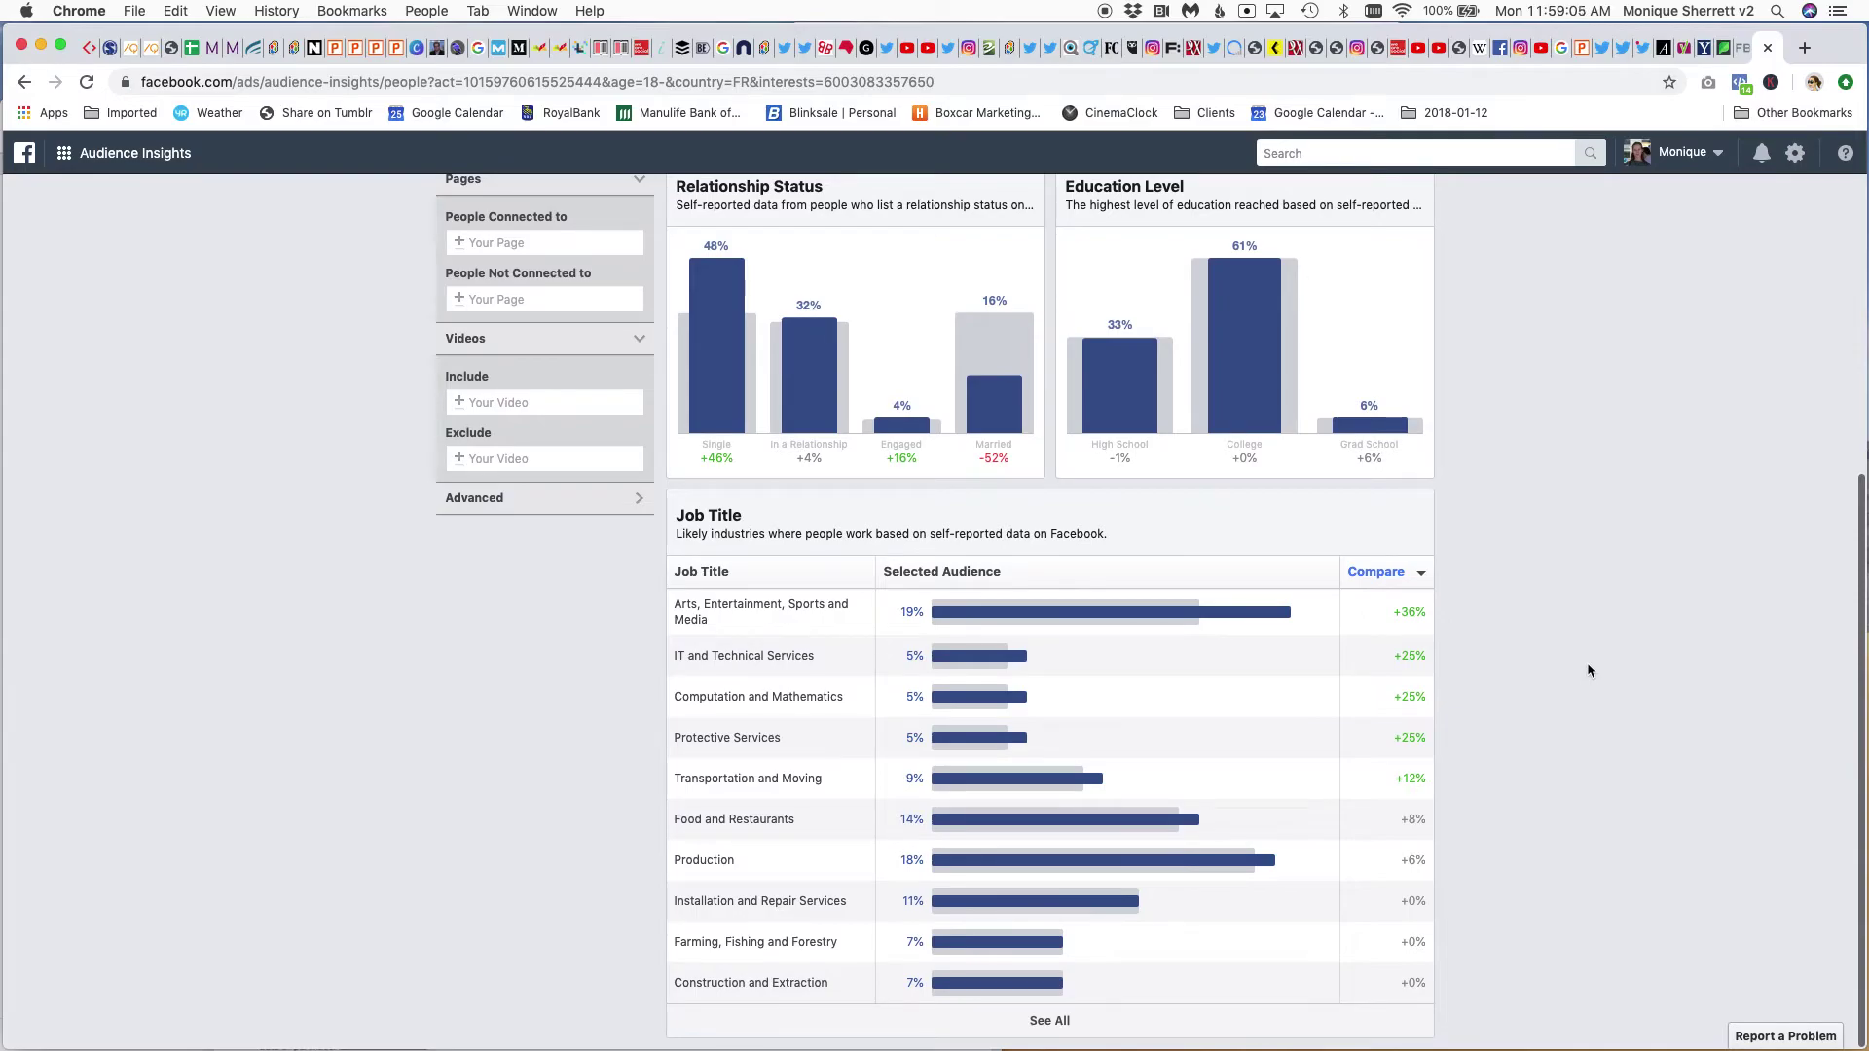
{"action": "scroll", "coordinate": [1588, 664], "scroll_direction": "up", "scroll_amount": 4}
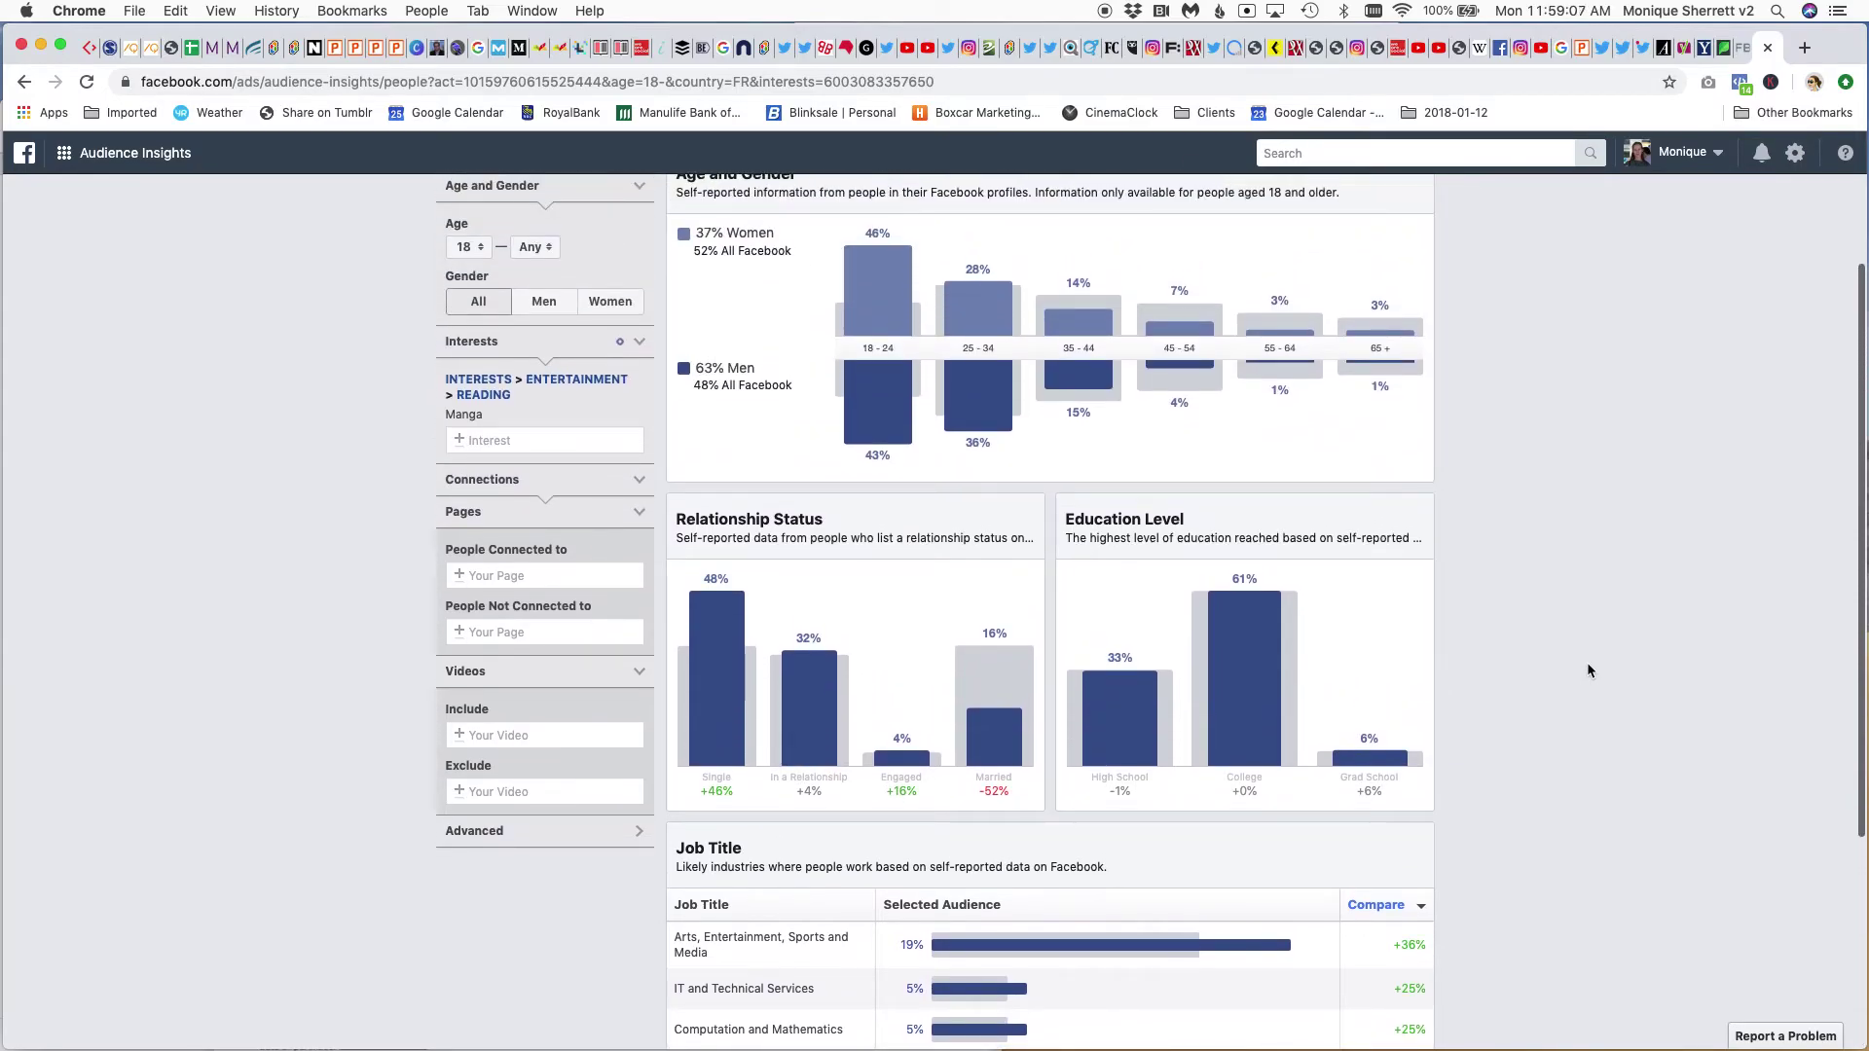
{"action": "scroll", "coordinate": [1587, 667], "scroll_direction": "up", "scroll_amount": 3}
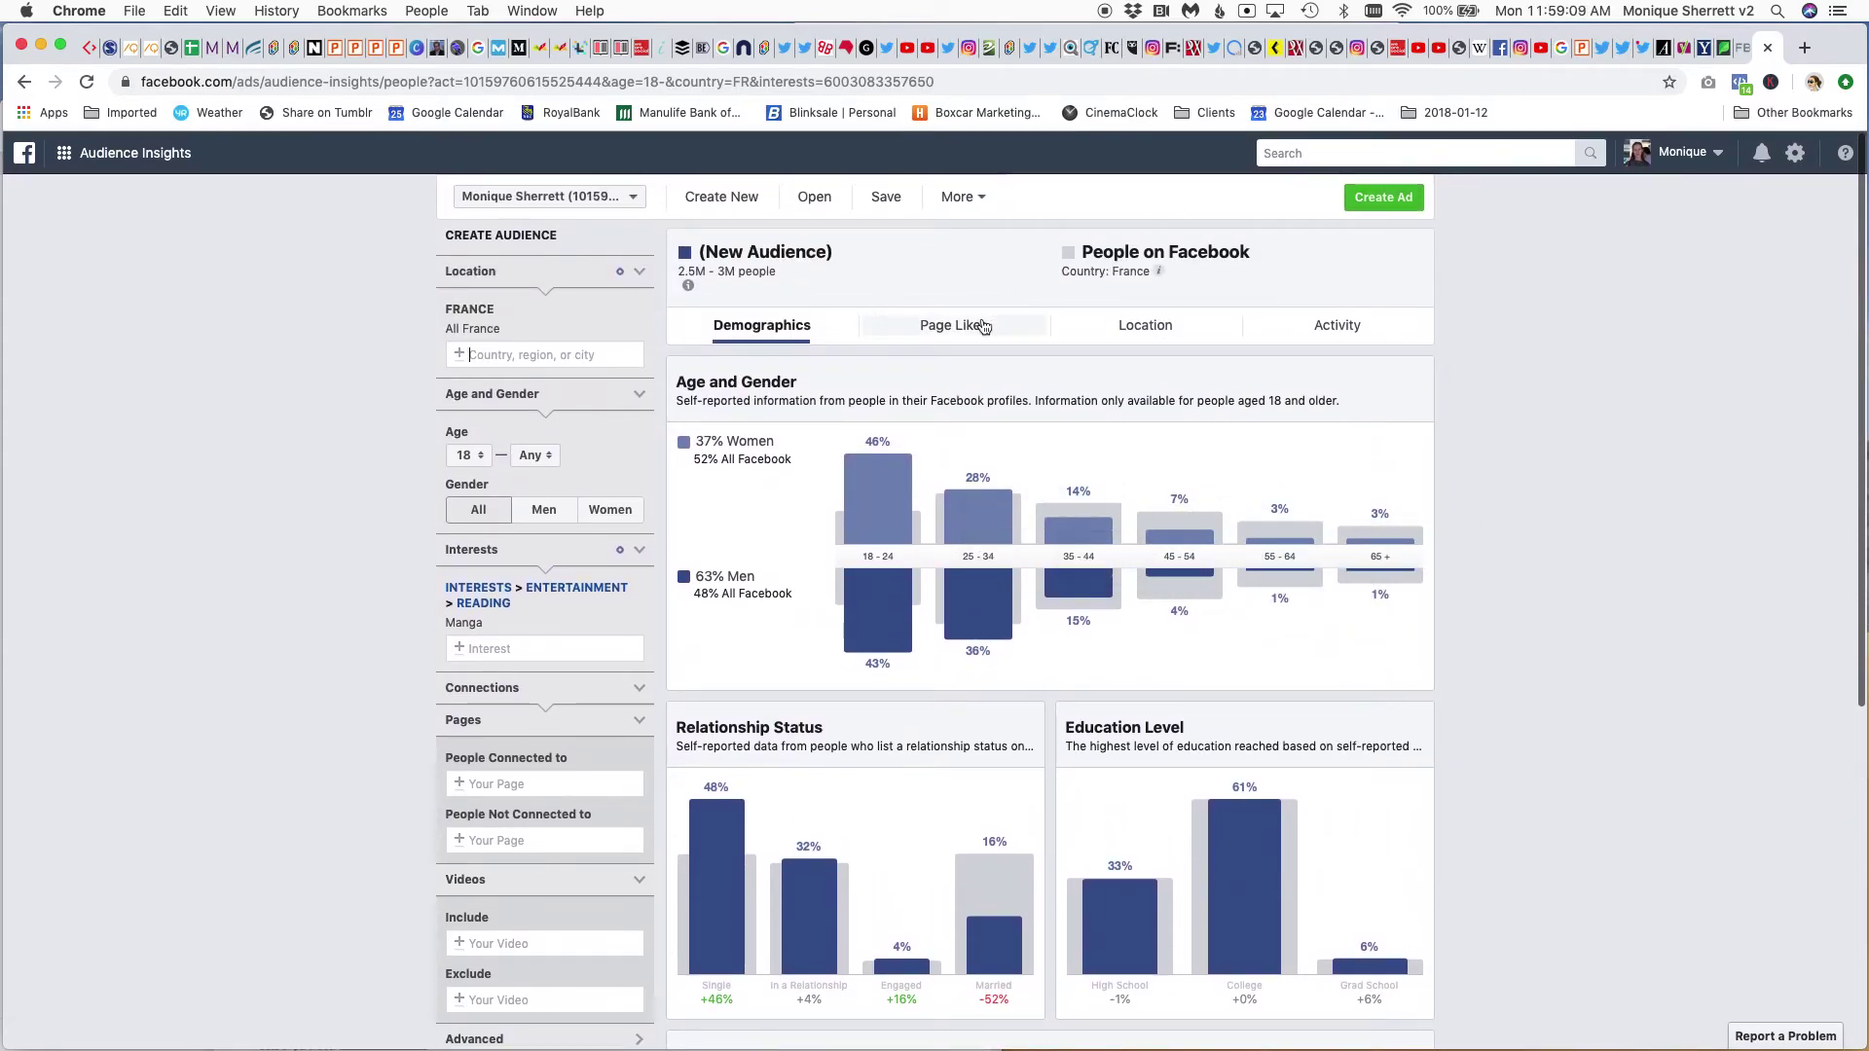
Review the France audience's Page Likes and the Affinity explanation, with Japan Expo at 363x.
{"action": "left_click", "coordinate": [983, 325]}
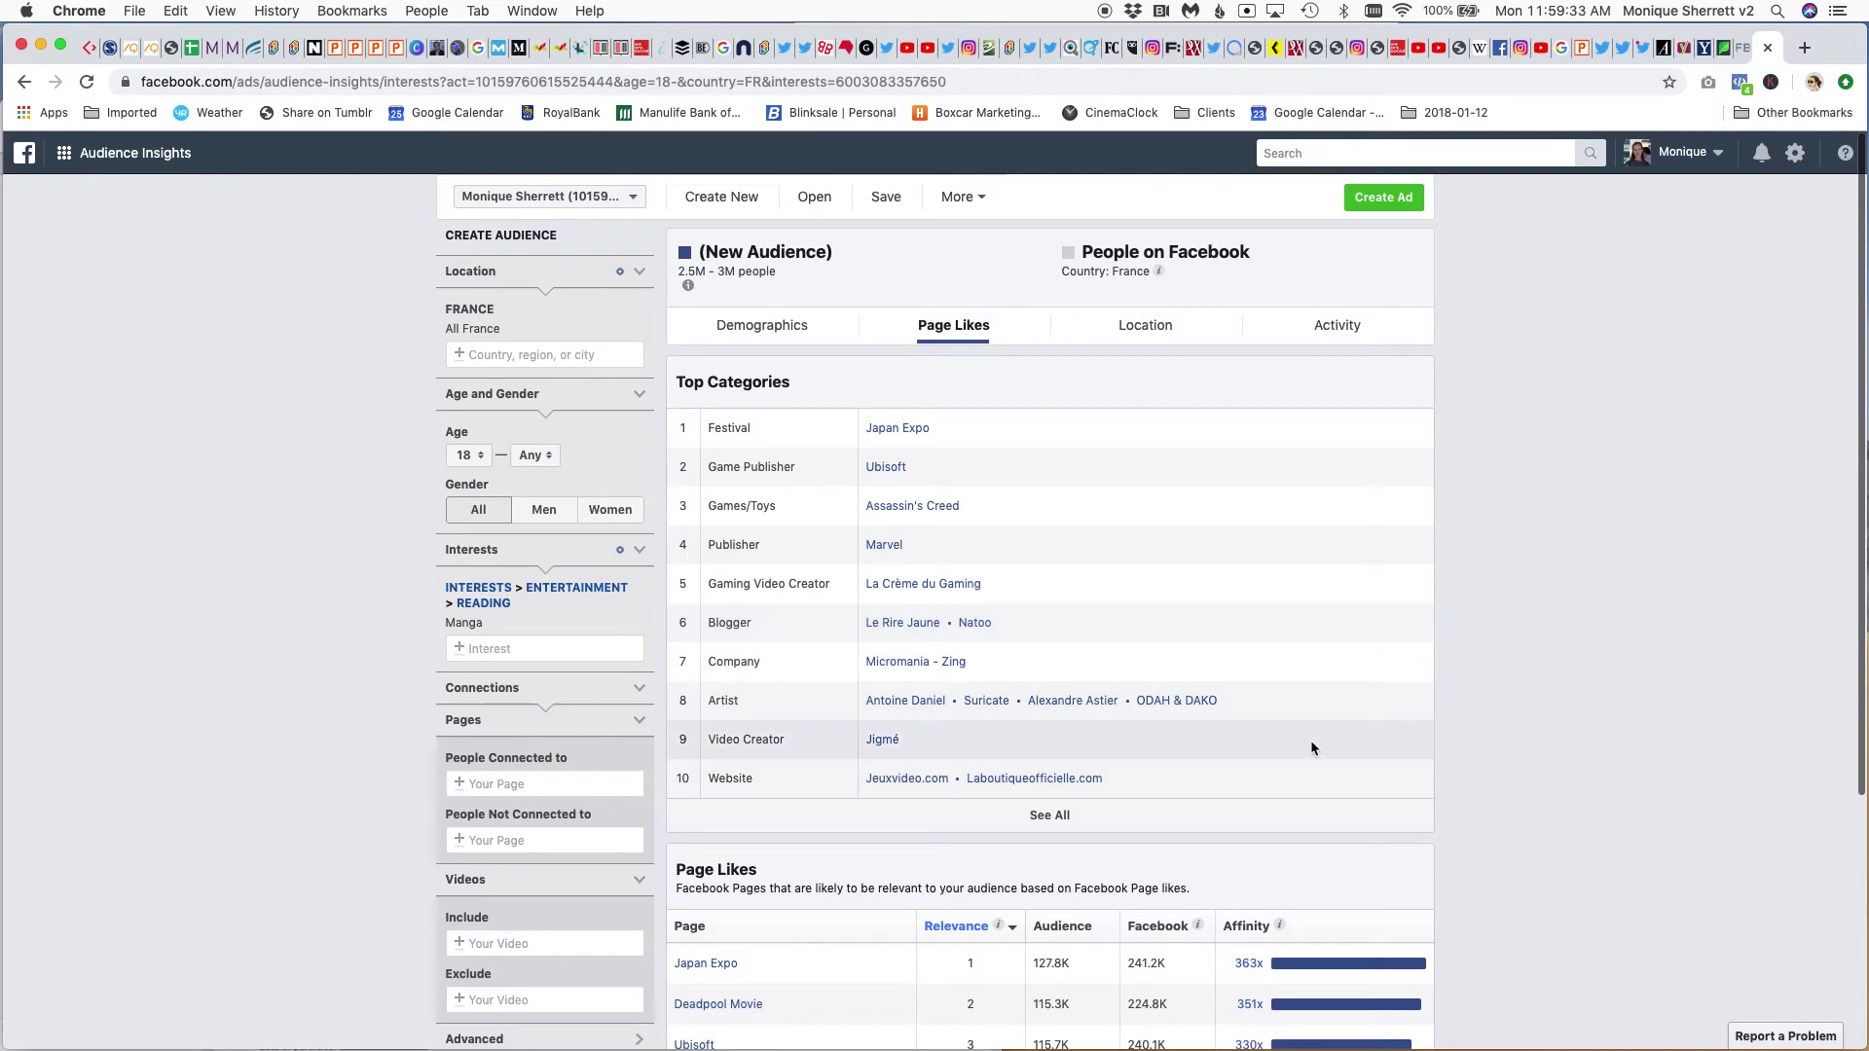
{"action": "scroll", "coordinate": [1311, 744], "scroll_direction": "down", "scroll_amount": 5}
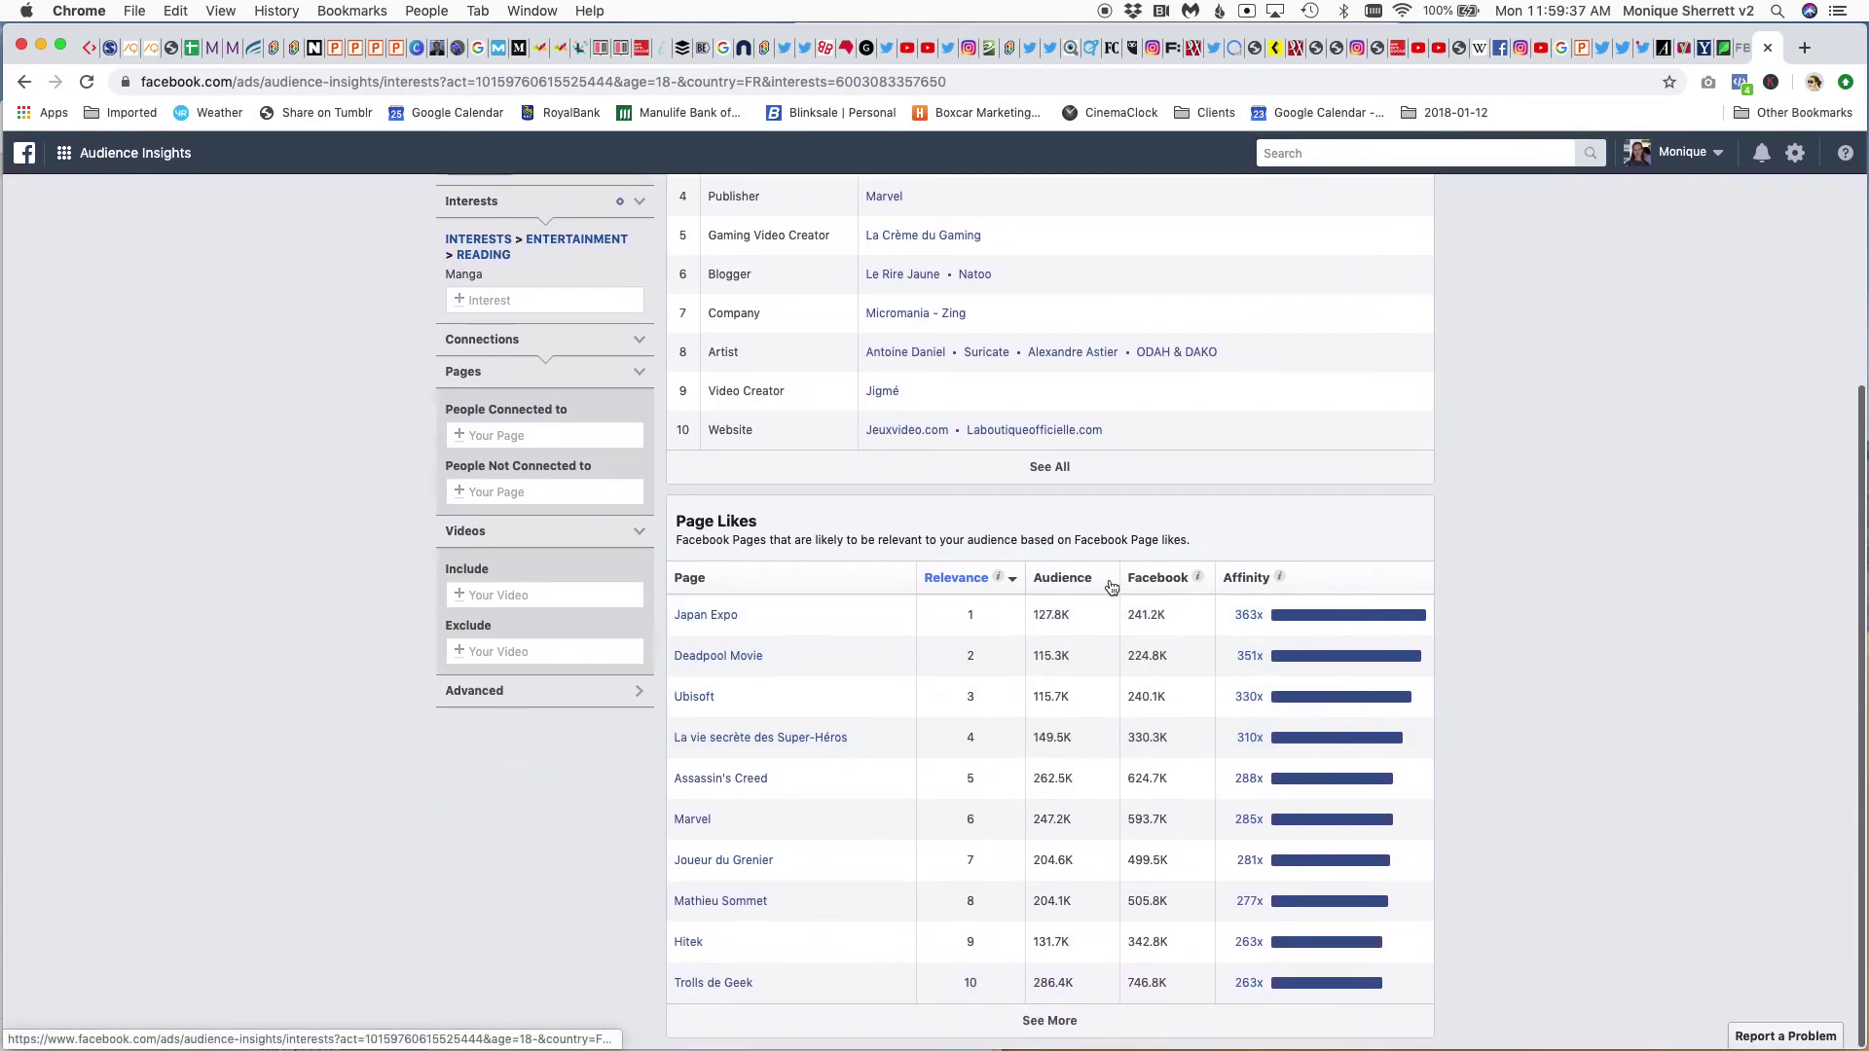
{"action": "mouse_move", "coordinate": [1378, 901]}
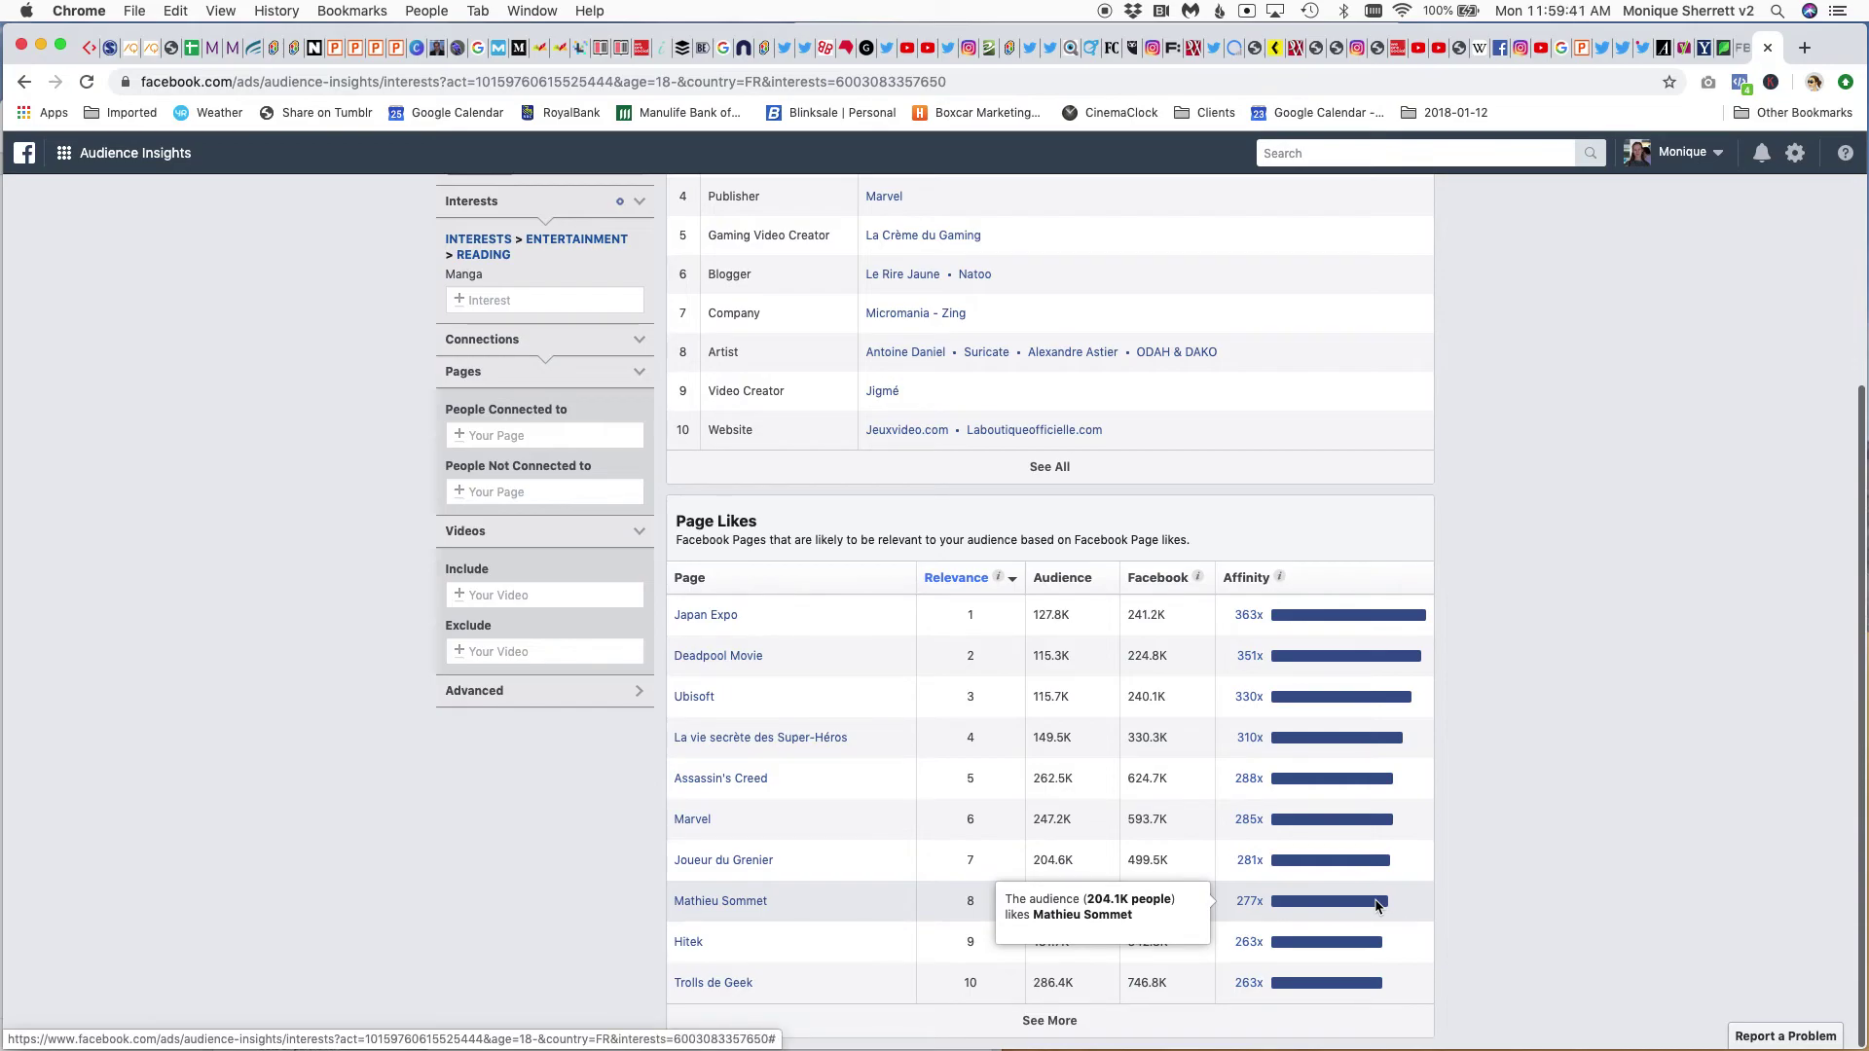
{"action": "mouse_move", "coordinate": [1278, 581]}
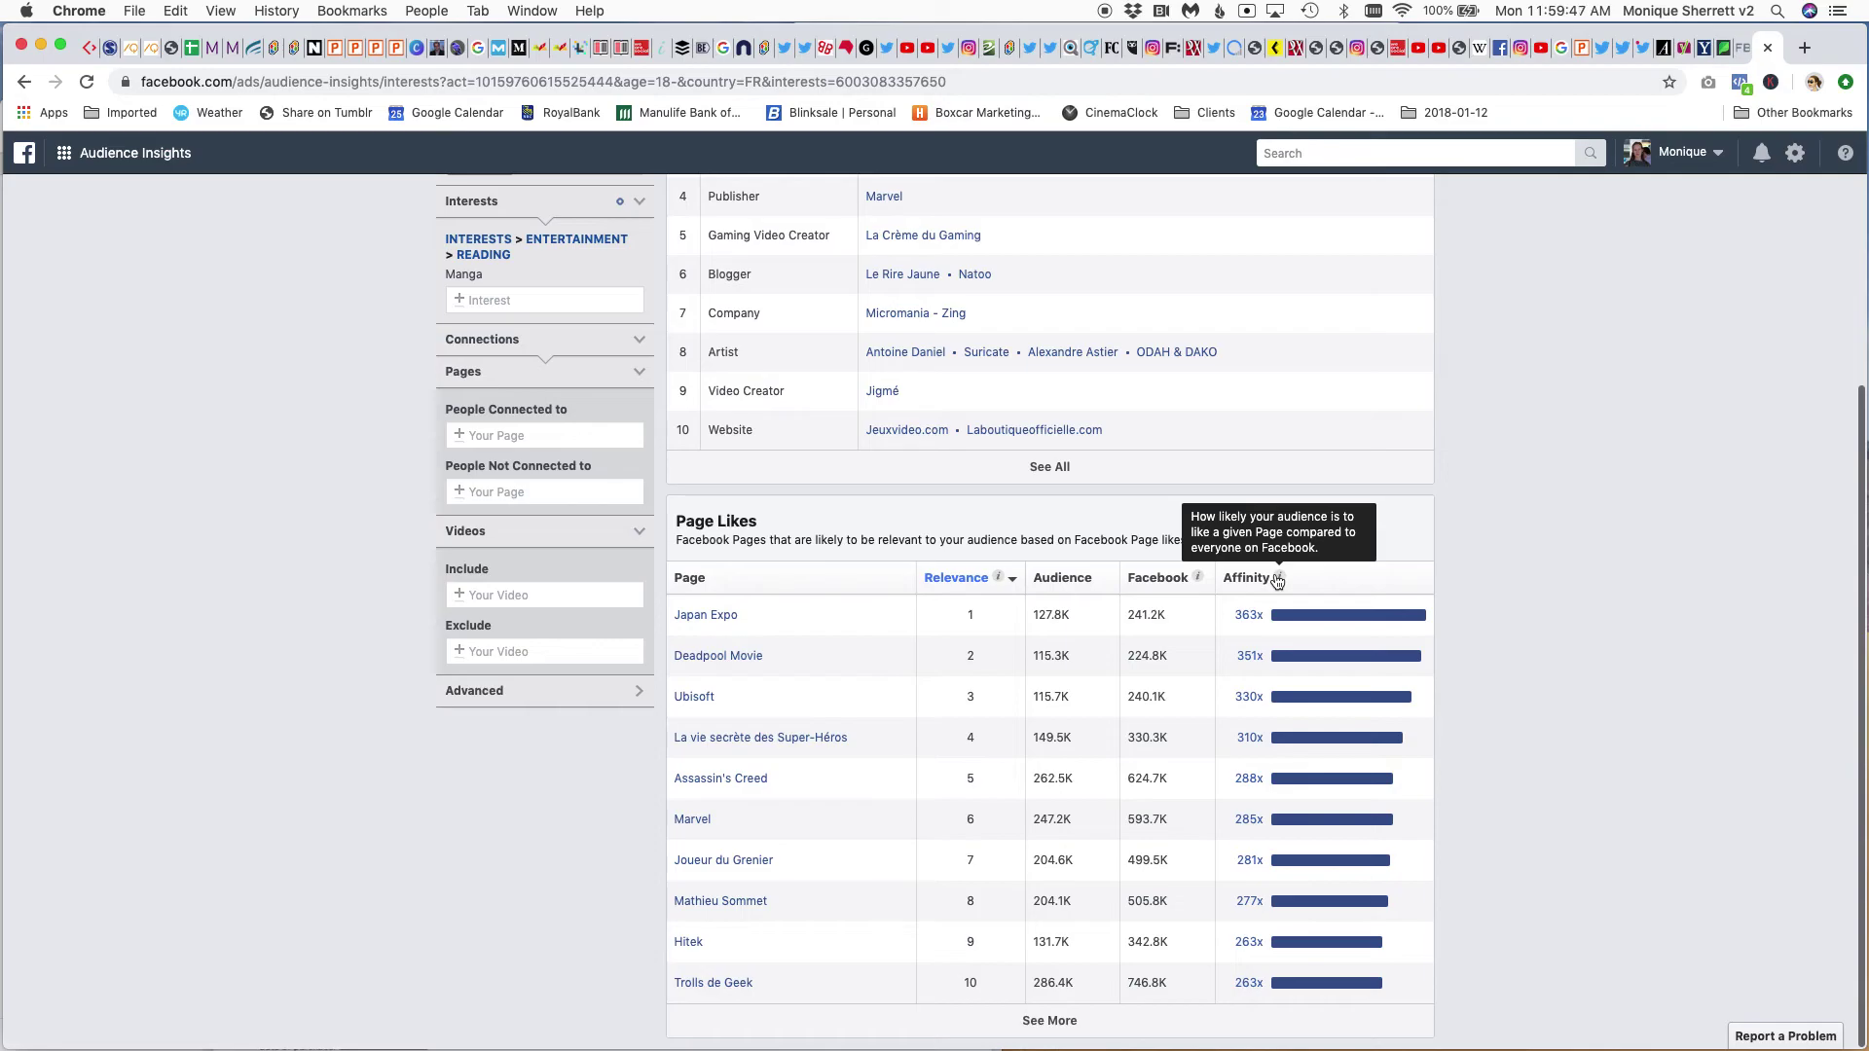
{"action": "scroll", "coordinate": [1577, 419], "scroll_direction": "up", "scroll_amount": 4}
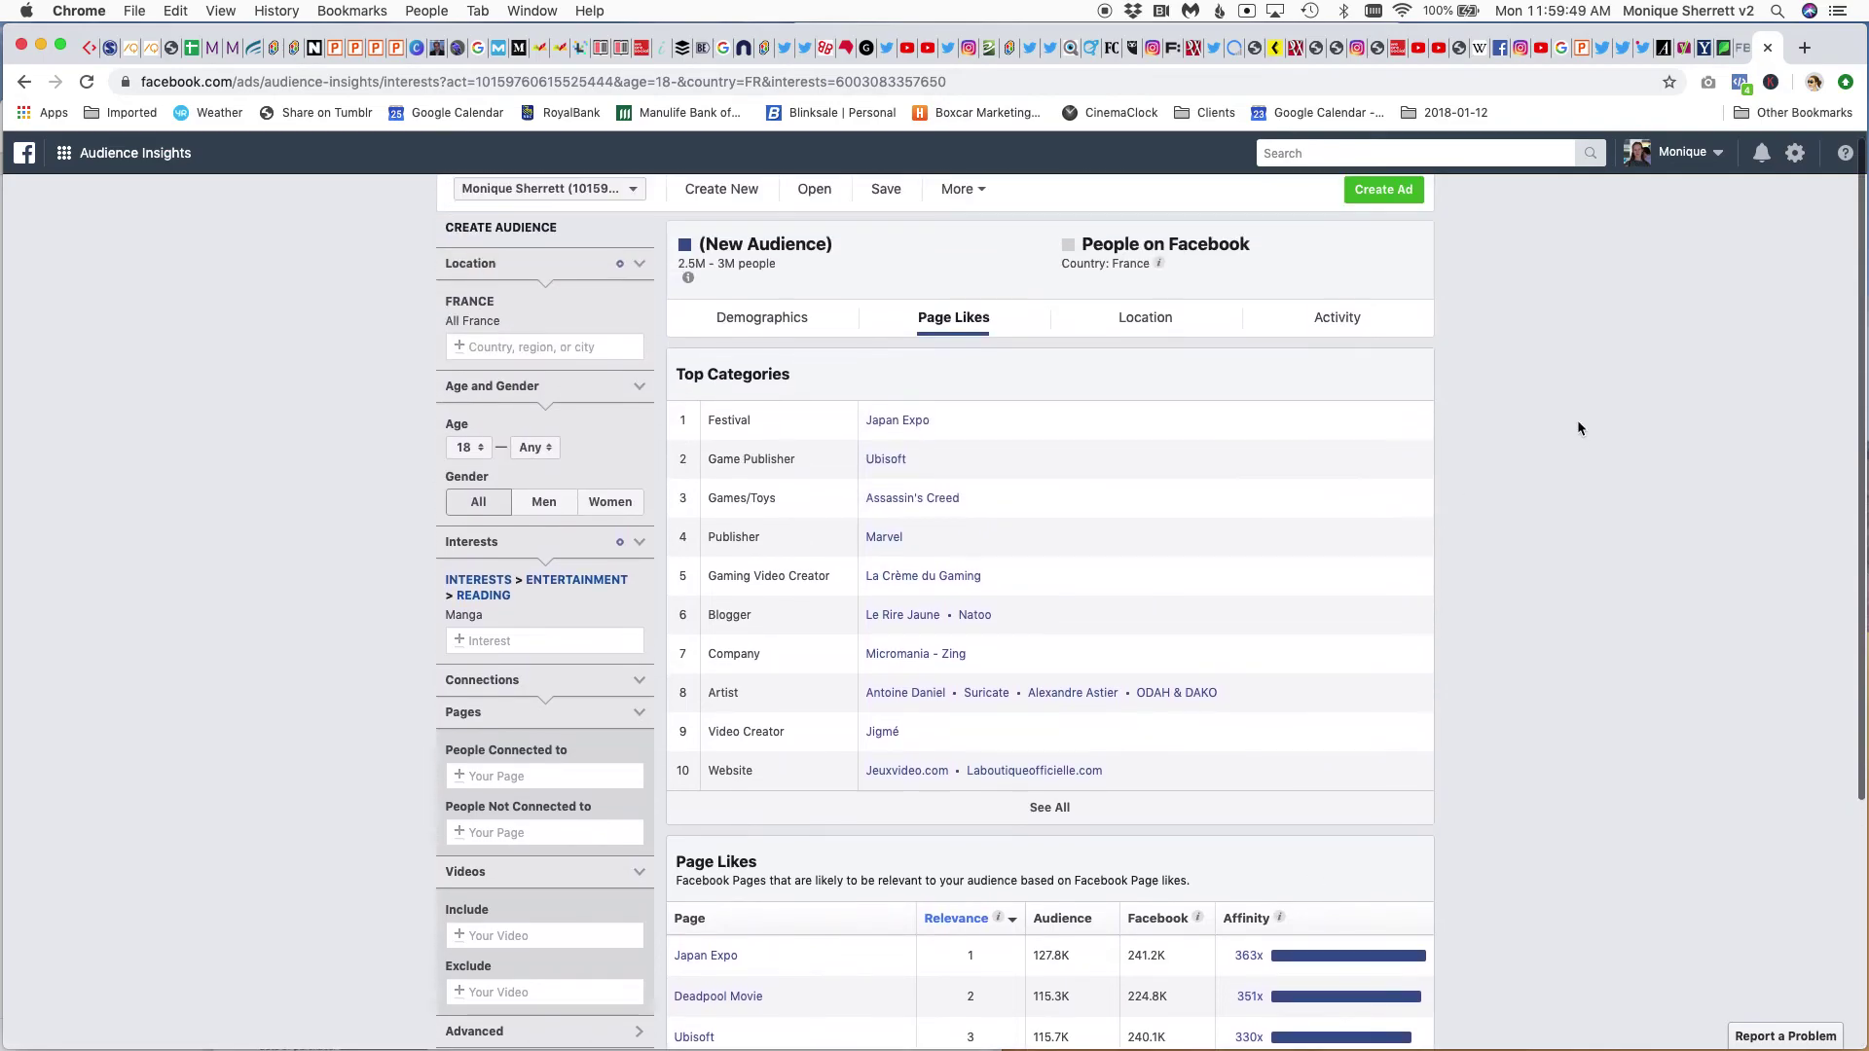
Check the France audience's Top Cities, then its activity frequency and device usage.
{"action": "left_click", "coordinate": [1144, 325]}
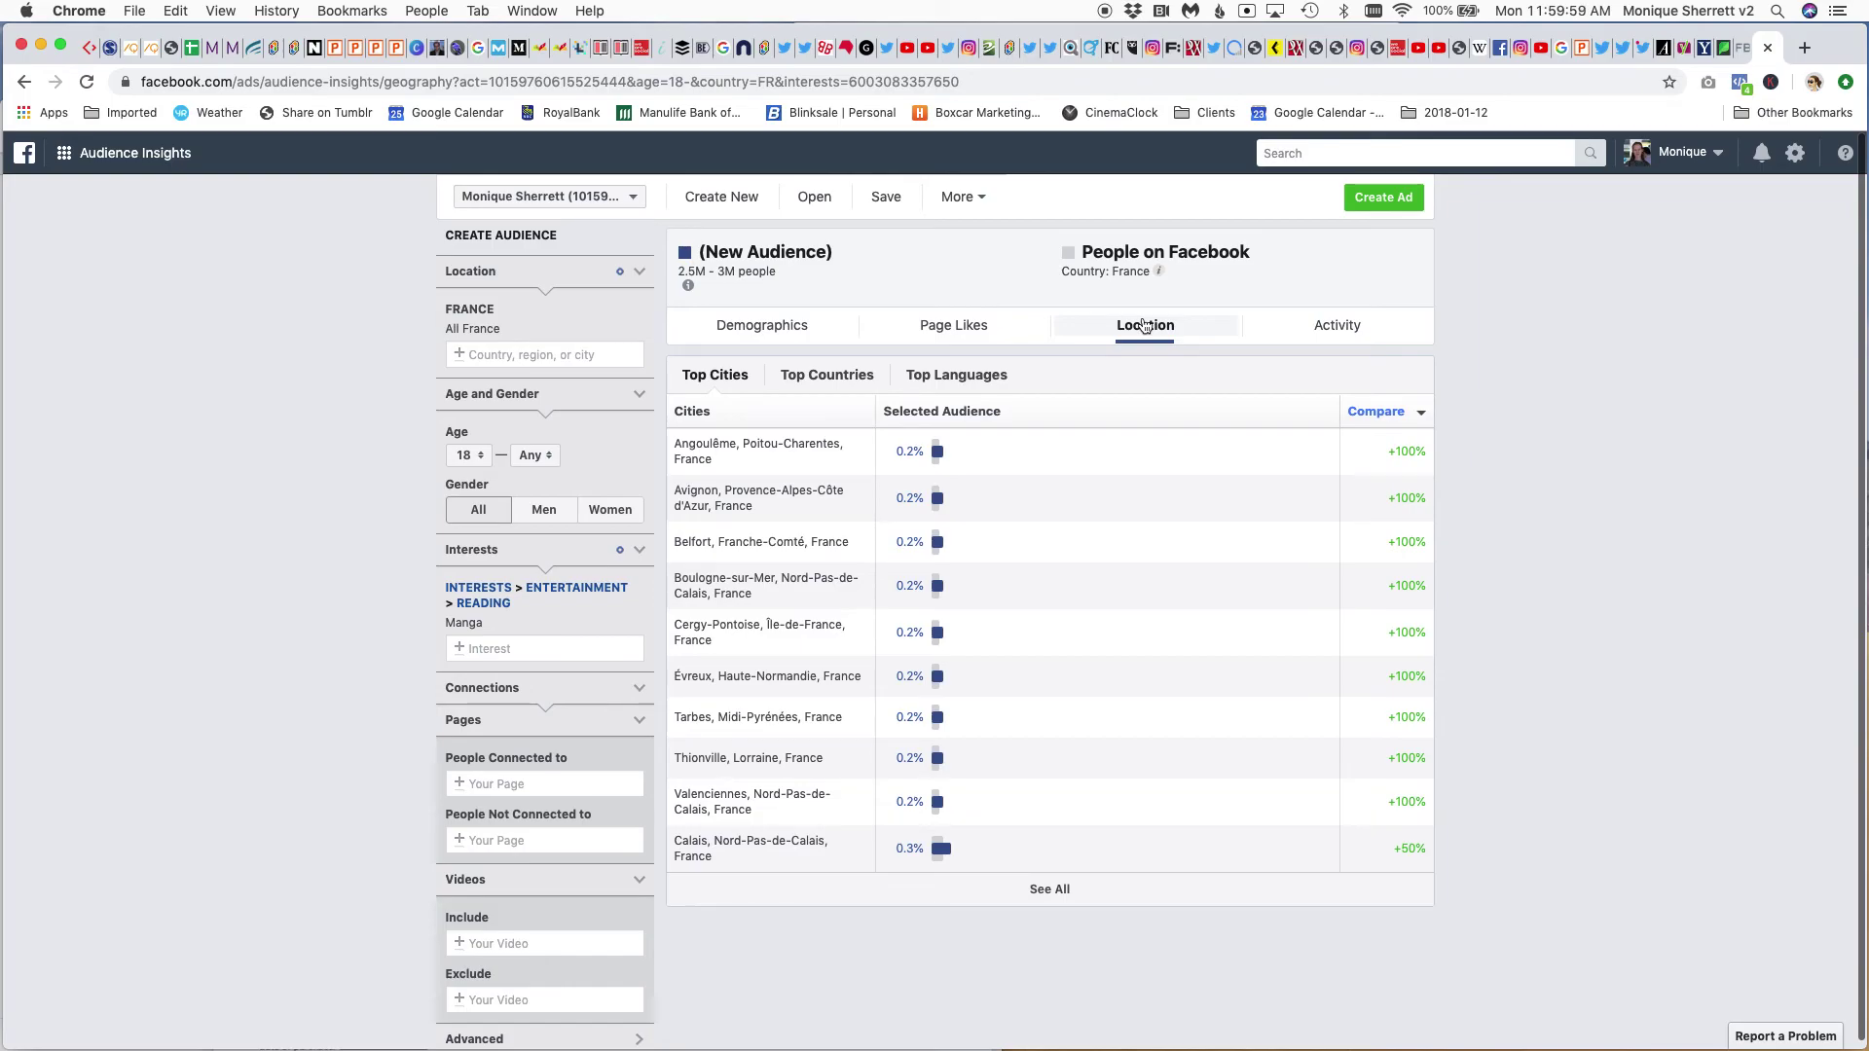
{"action": "left_click", "coordinate": [1356, 325]}
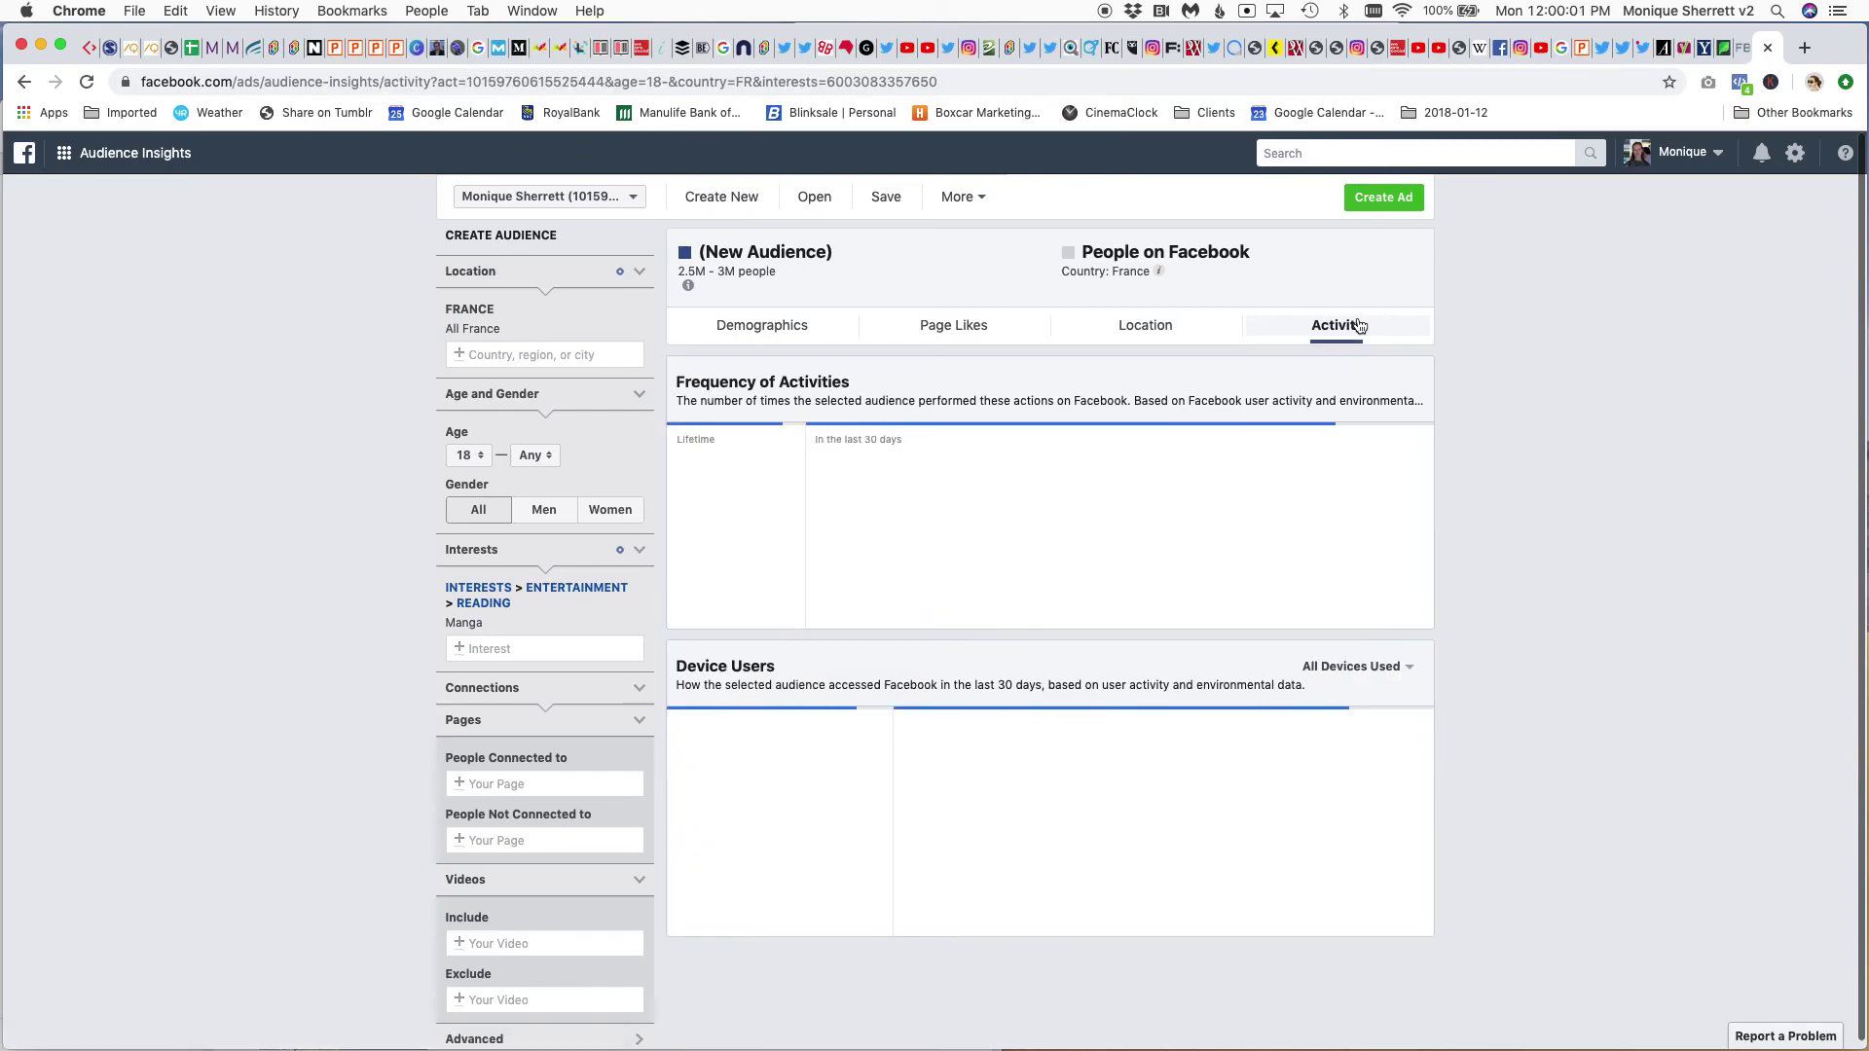